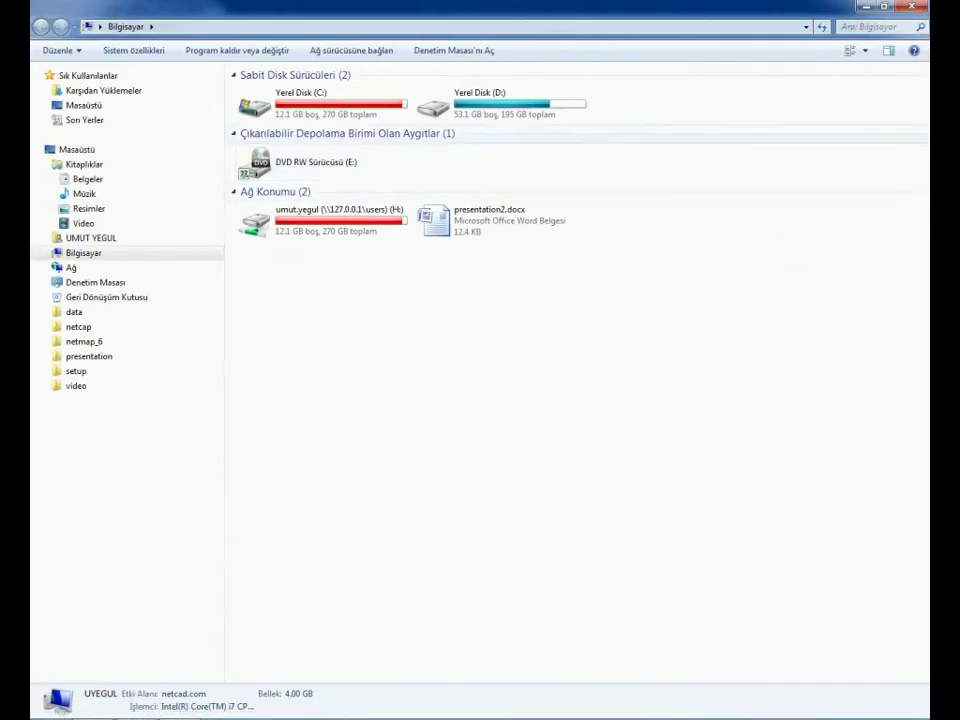
# Browse from Local Disk C: through NETCAD, TOOLS, UTILS and NETPRO6 into WALLS
pyautogui.doubleClick(280, 98)
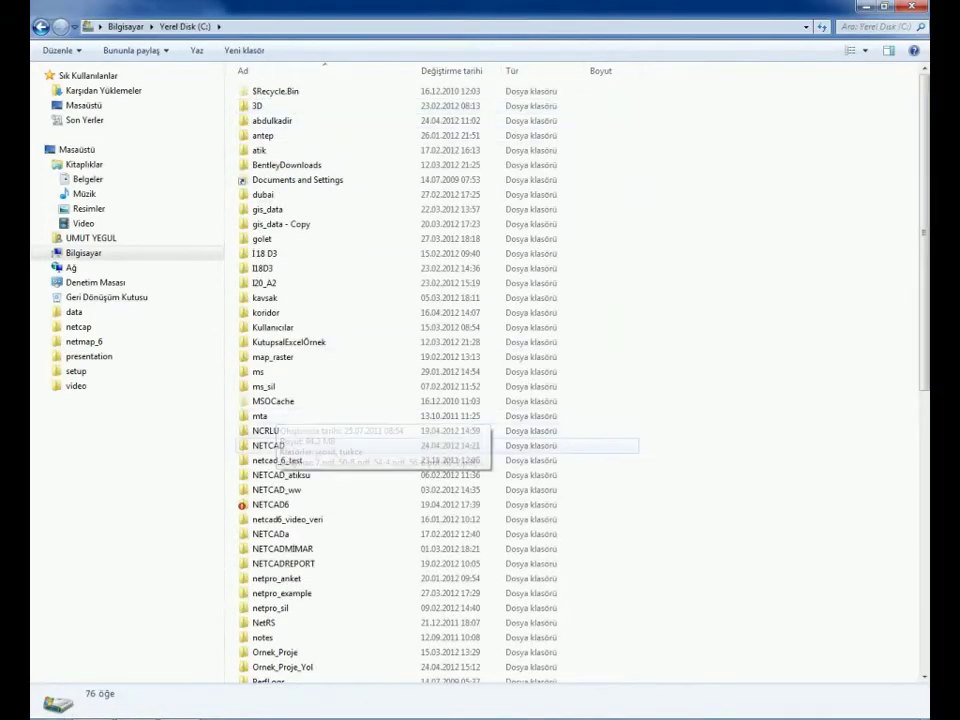
pyautogui.doubleClick(268, 445)
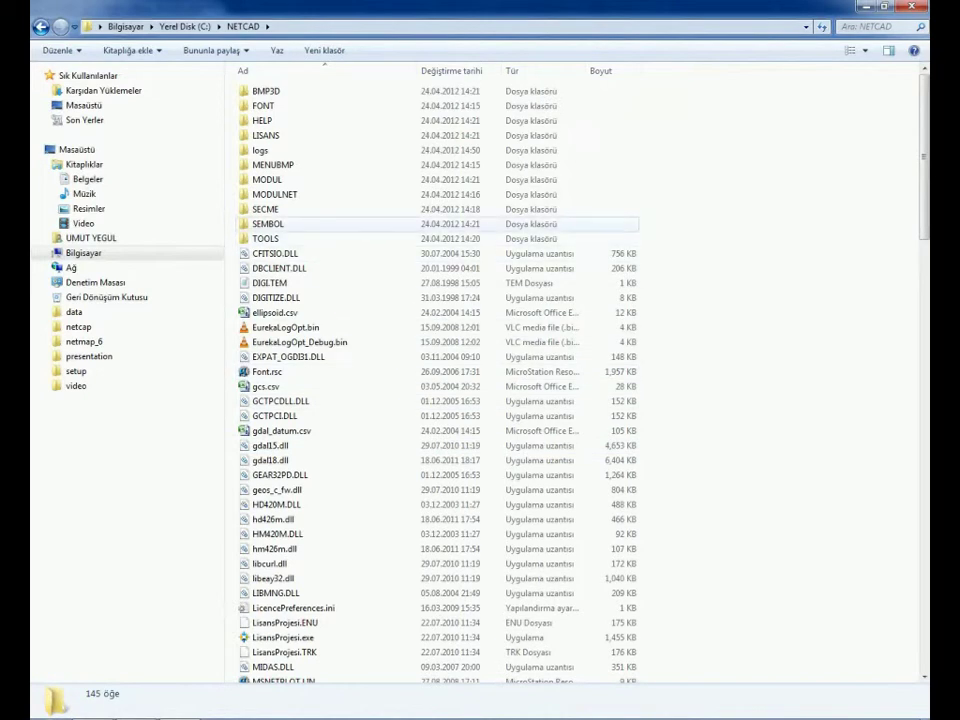
pyautogui.doubleClick(265, 238)
pyautogui.doubleClick(263, 238)
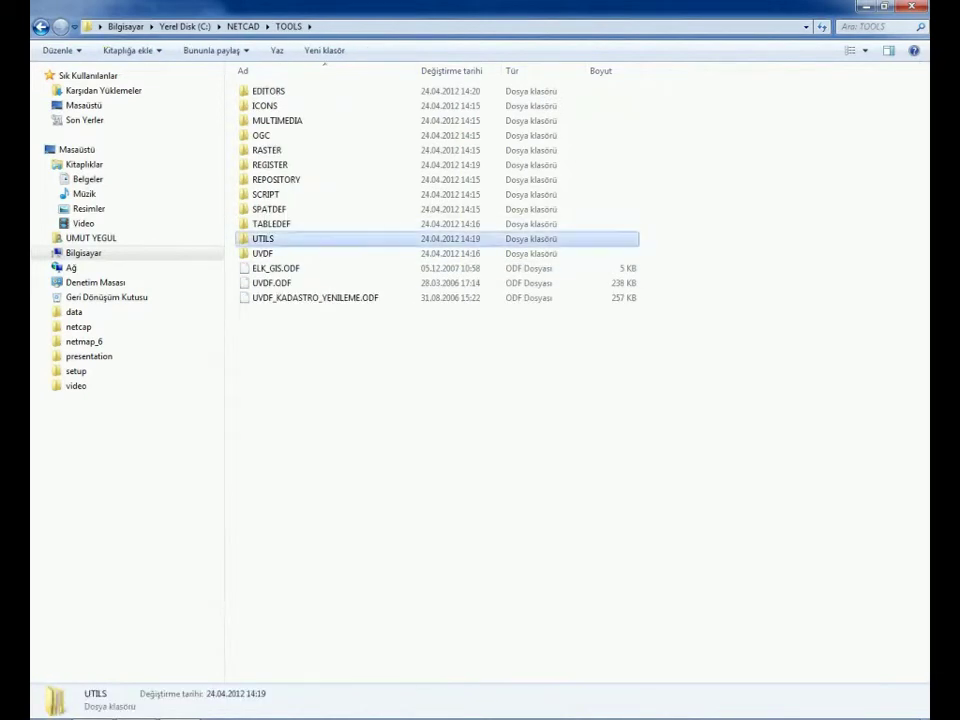
pyautogui.doubleClick(270, 150)
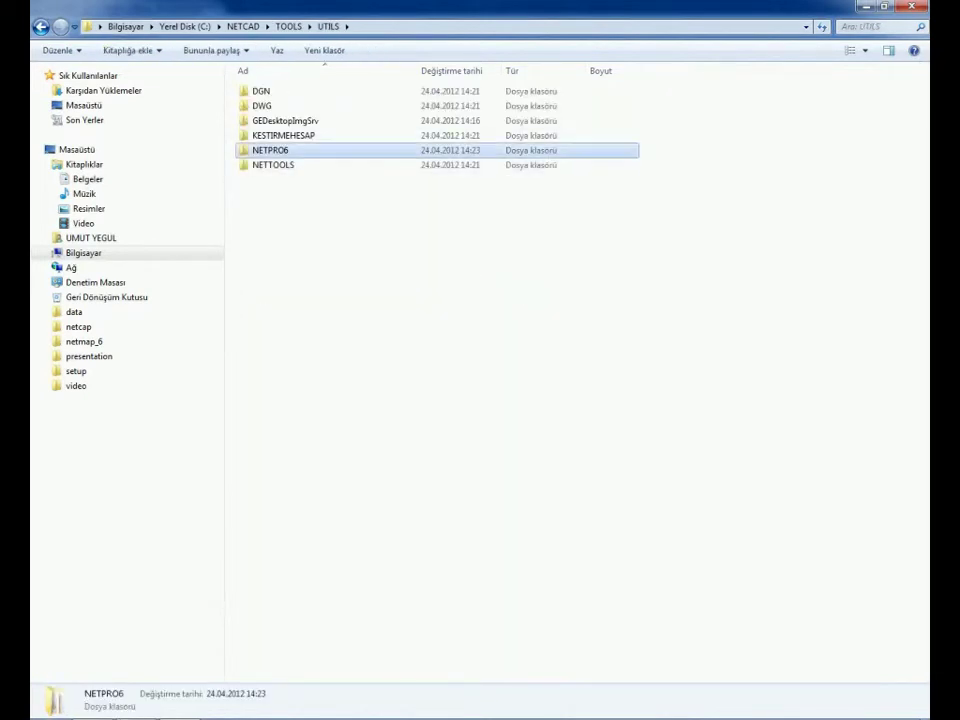
pyautogui.doubleClick(265, 268)
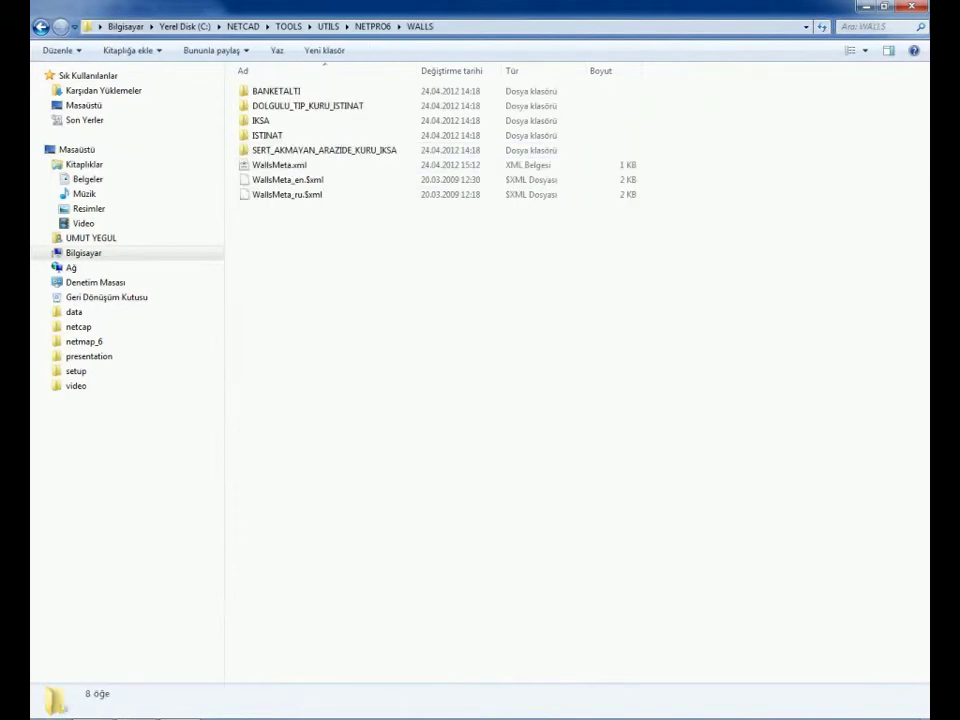
# Copy the IKSA wall folder into the same WALLS folder
pyautogui.click(262, 120)
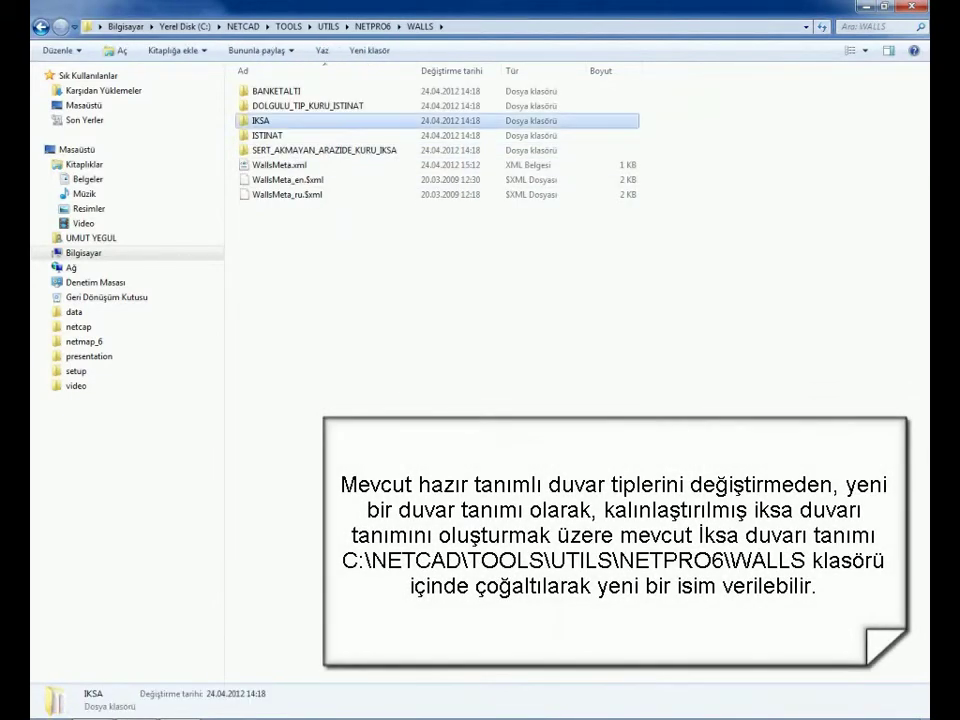
pyautogui.moveTo(262, 120); pyautogui.dragTo(305, 268, button='right')
pyautogui.click(355, 279)
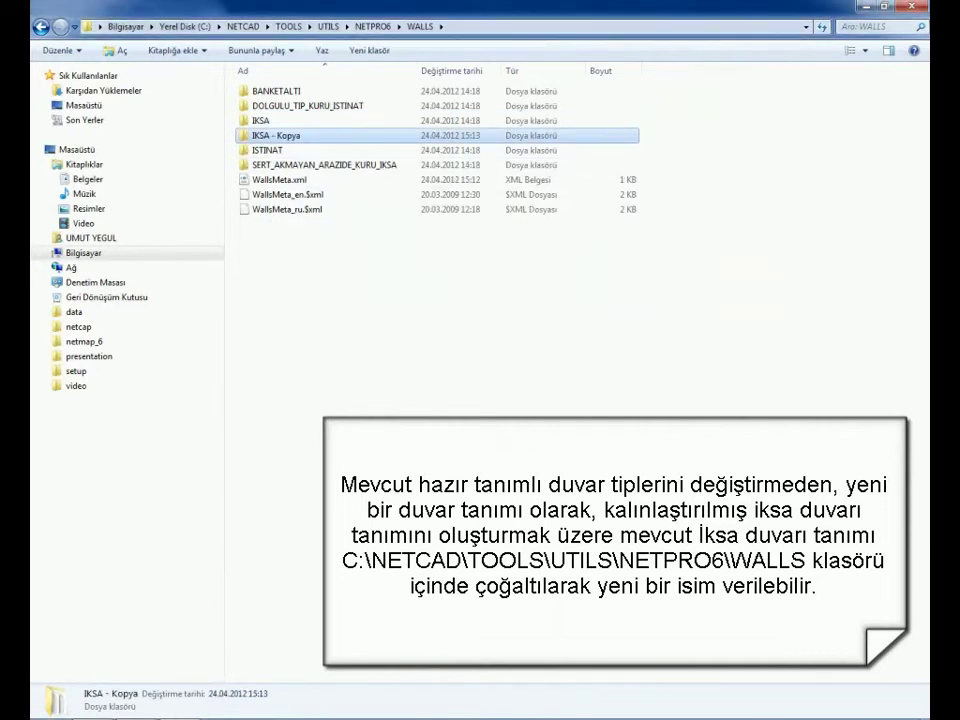
# Rename the copy to IKSA_KALINLASTIRILMIS, copying the new name to the clipboard
pyautogui.press('F2')
pyautogui.press('BackSpace')
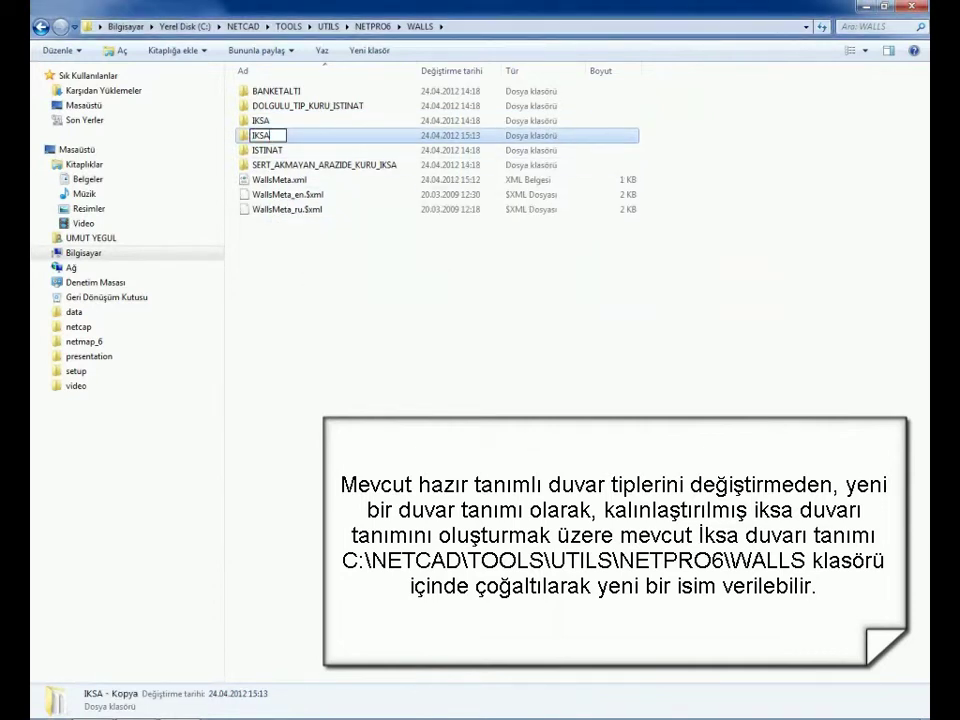
pyautogui.write('_')
pyautogui.write('KALINLAŞ')
pyautogui.write('TIRILM')
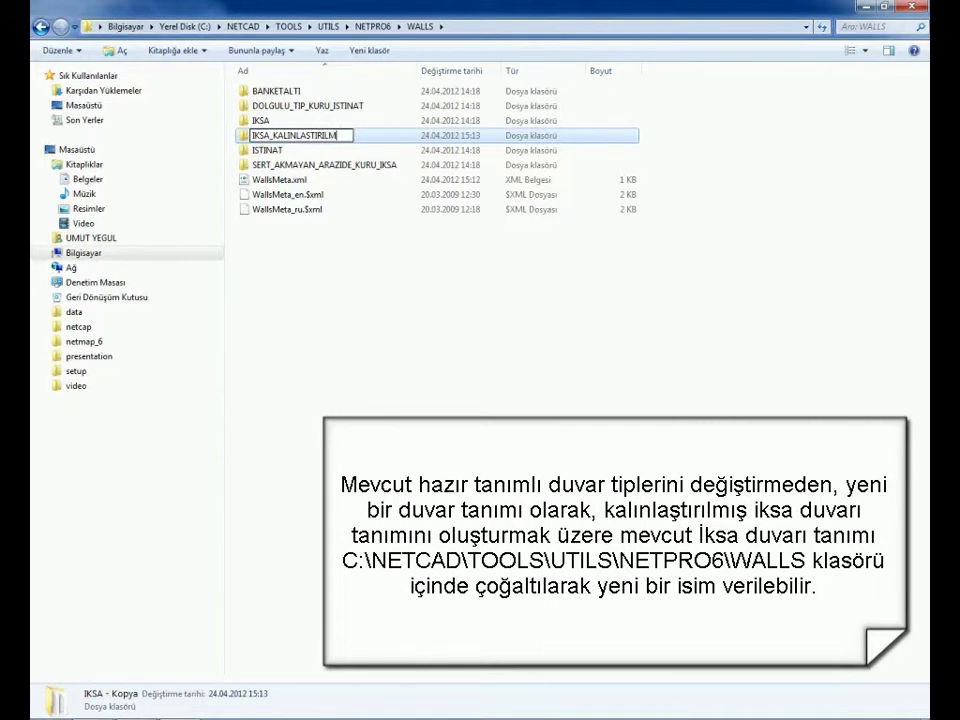
pyautogui.write('IS')
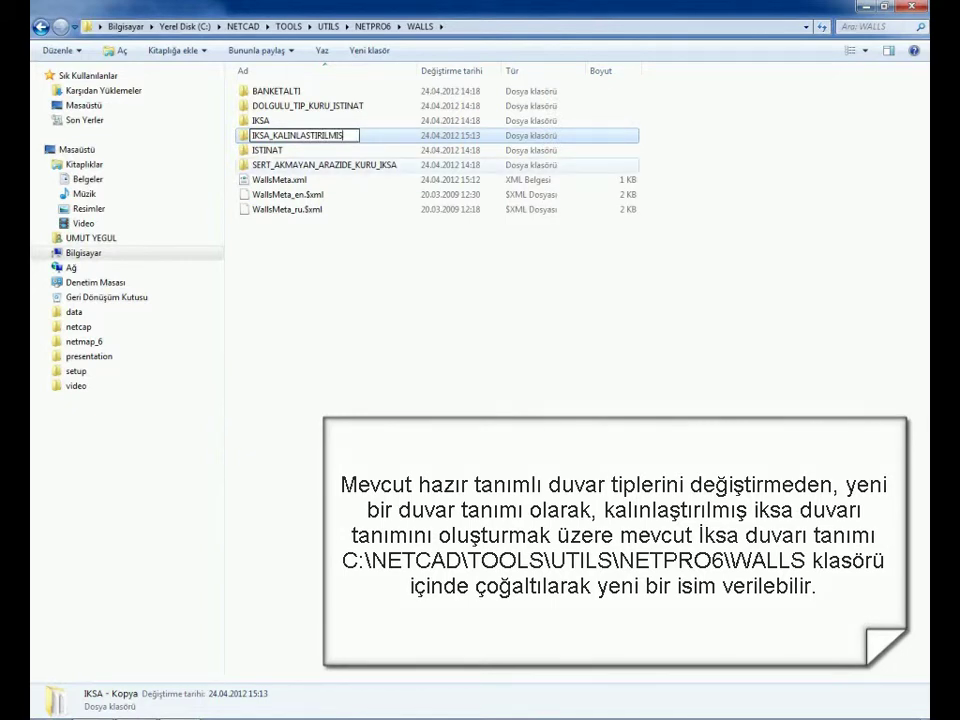
pyautogui.doubleClick(263, 135)
pyautogui.rightClick(263, 135)
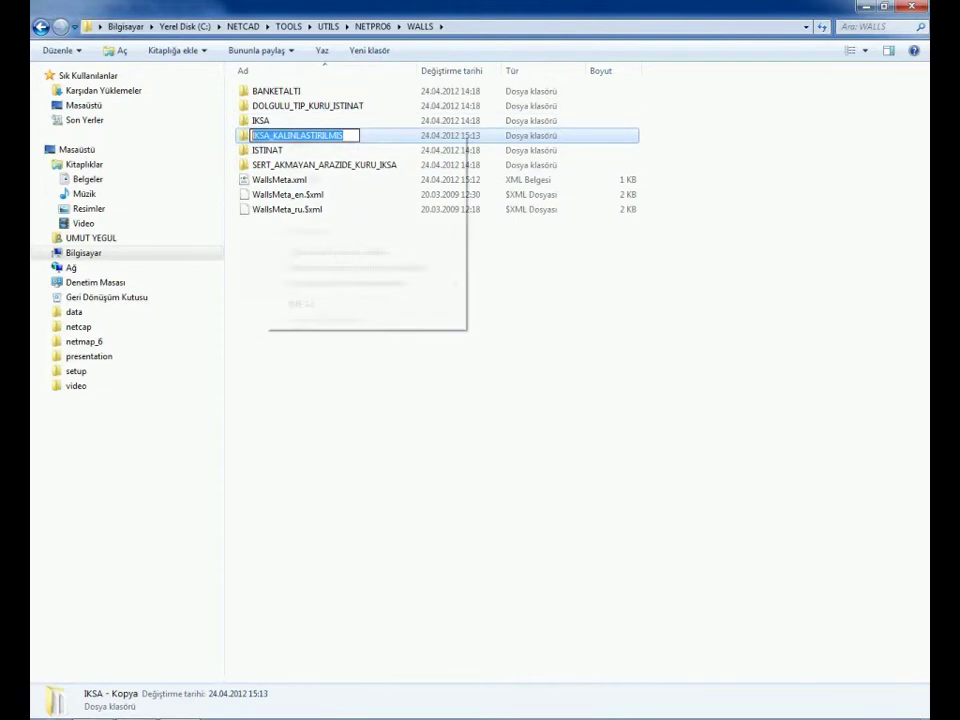
pyautogui.click(303, 179)
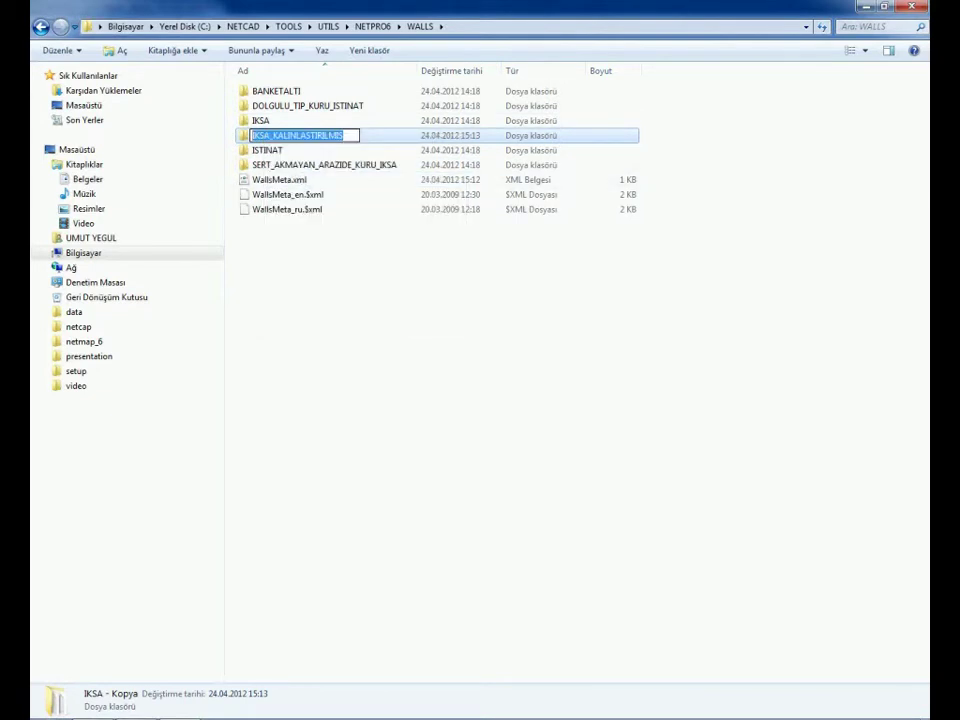
pyautogui.press('Return')
# Open WallsMeta.xml in Notepad
pyautogui.rightClick(272, 182)
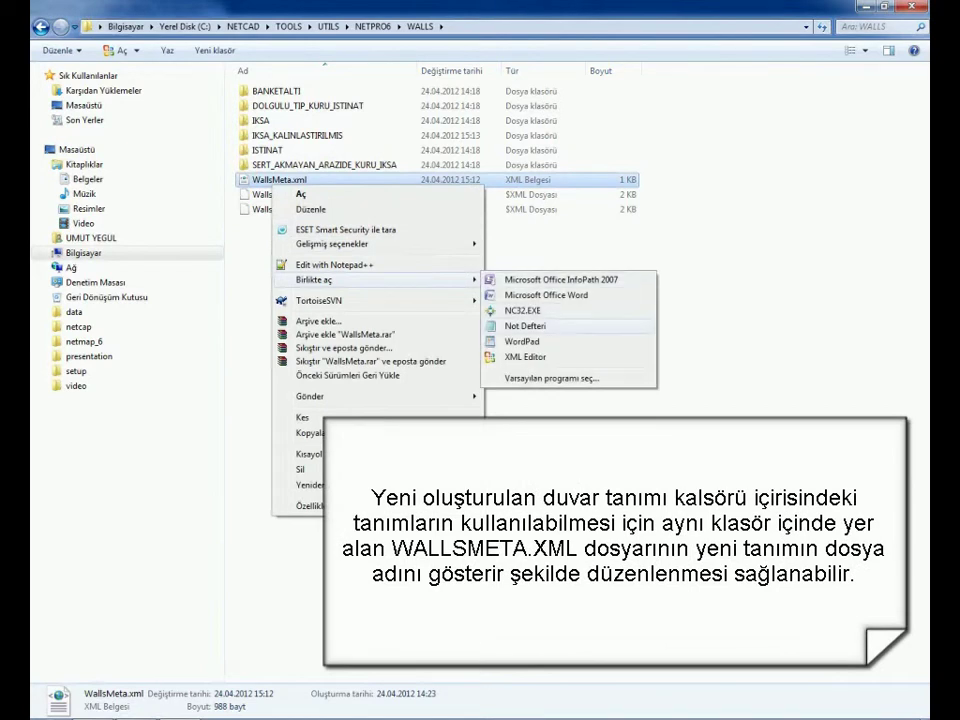
pyautogui.click(525, 326)
pyautogui.click(690, 140)
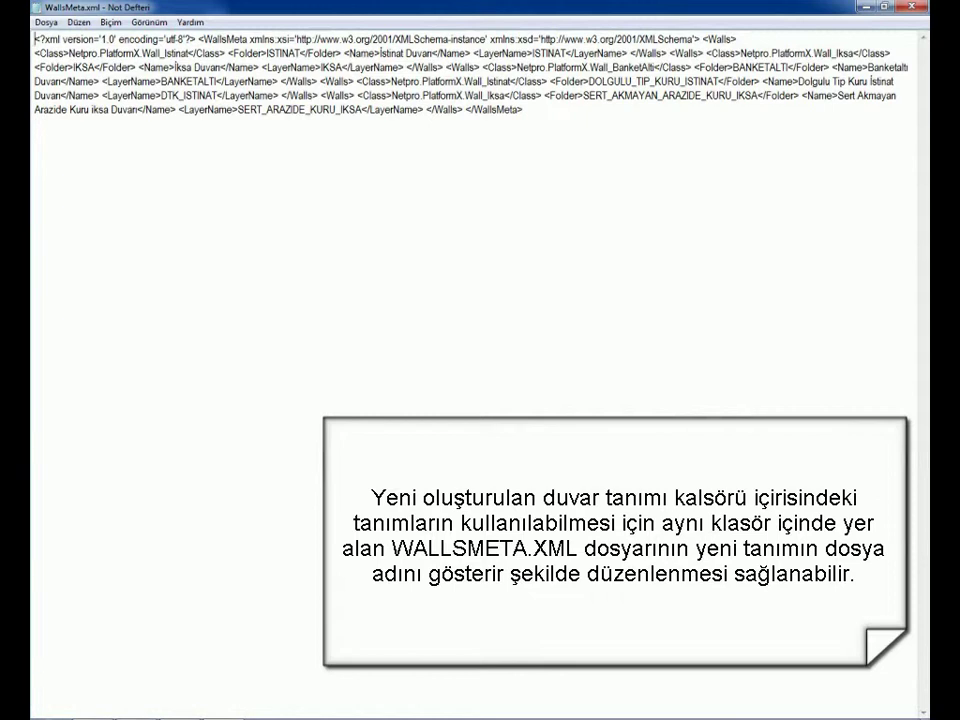
# Copy the existing IKSA <Walls> definition block
pyautogui.moveTo(669, 52)
pyautogui.mouseDown()
pyautogui.moveTo(892, 52)
pyautogui.moveTo(155, 67)
pyautogui.moveTo(444, 67)
pyautogui.mouseUp()
pyautogui.hotkey('ctrl', 'c')
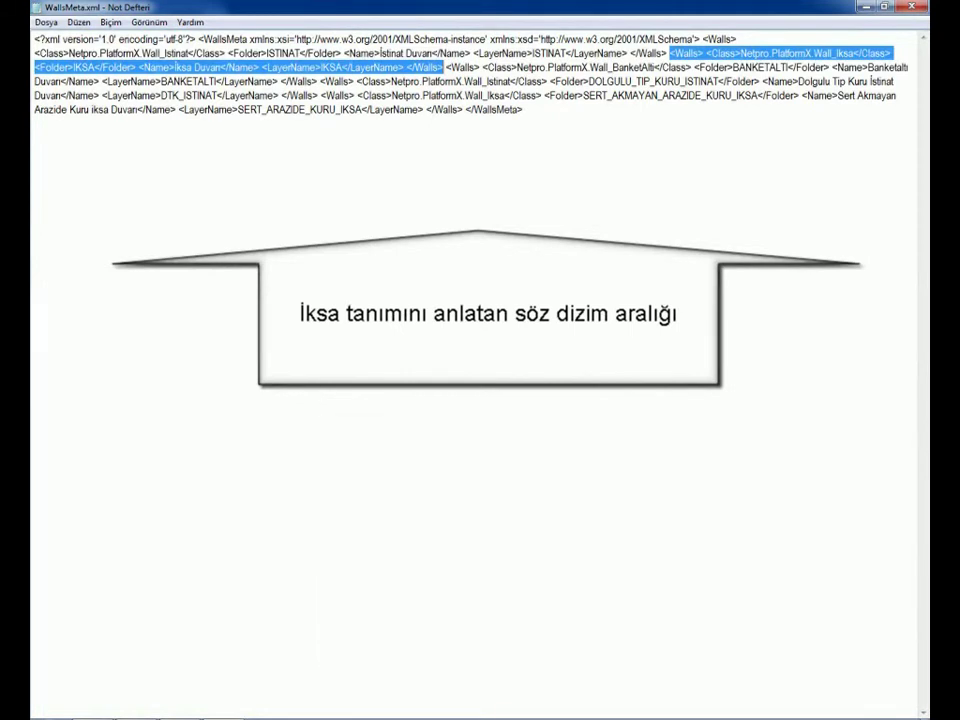
pyautogui.rightClick(412, 68)
pyautogui.click(440, 118)
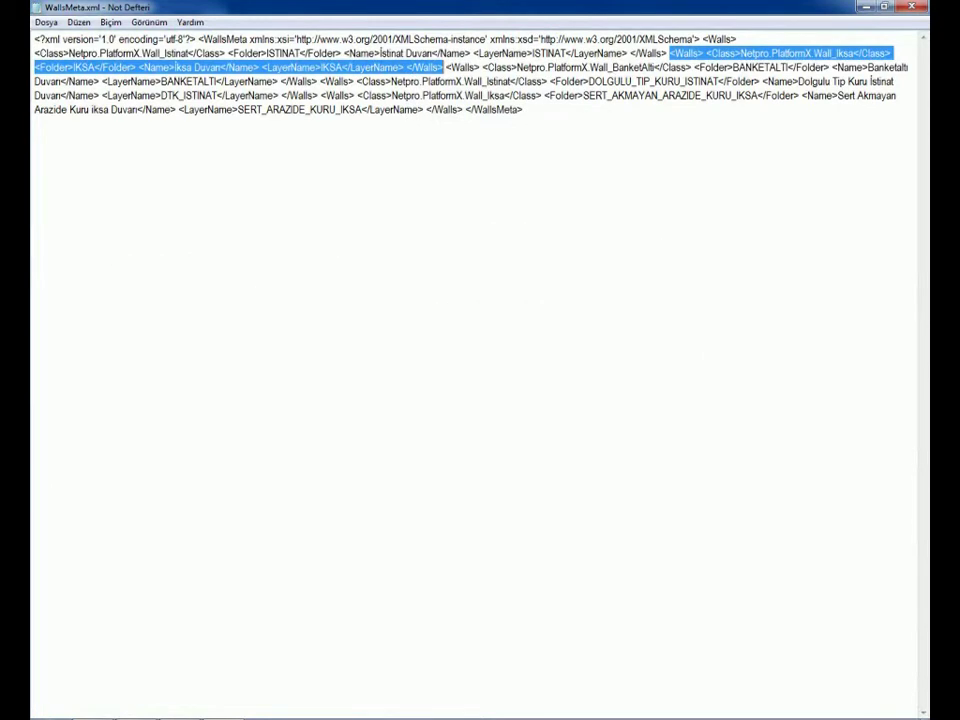
# Paste the IKSA block before </WallsMeta> and set its Folder to IKSA_KALINLASTIRILMIS
pyautogui.click(465, 109)
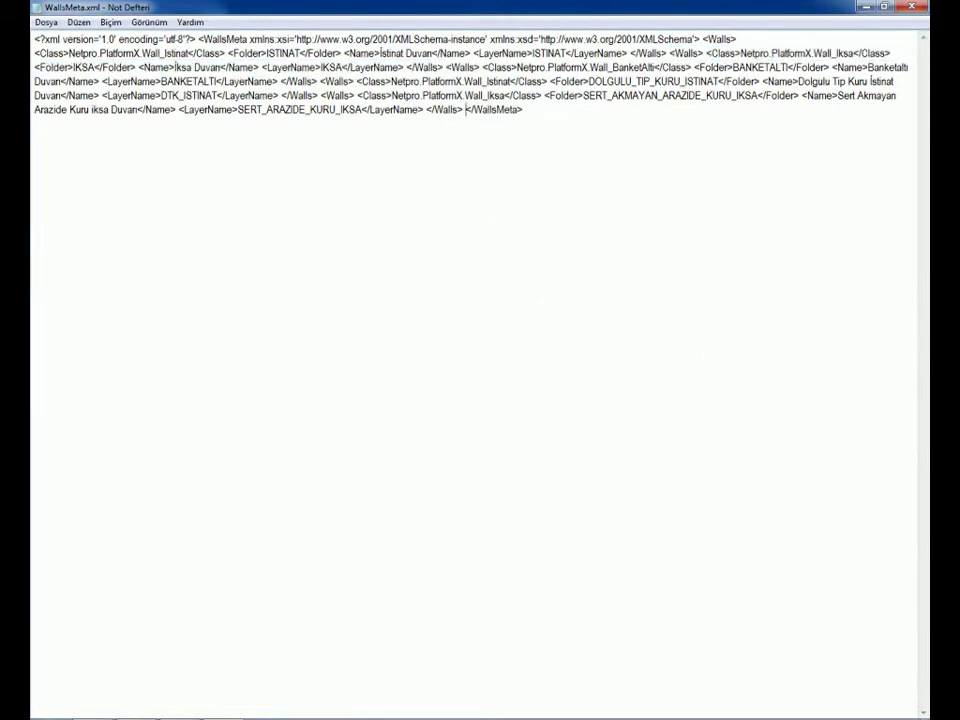
pyautogui.hotkey('ctrl', 'v')
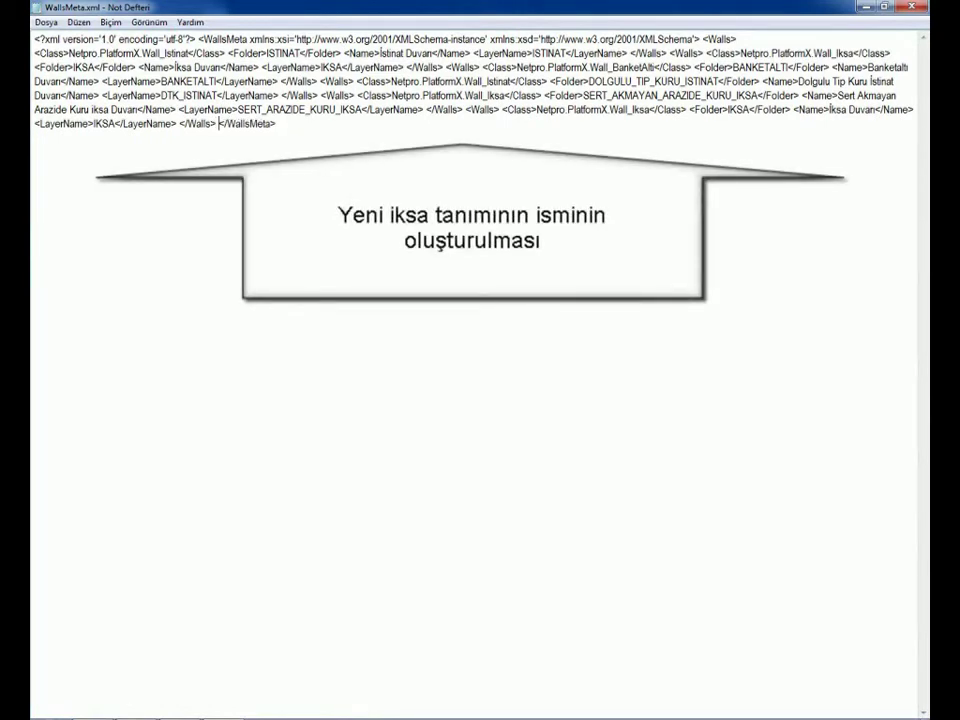
pyautogui.click(748, 109)
pyautogui.write('_KALINLASTIR')
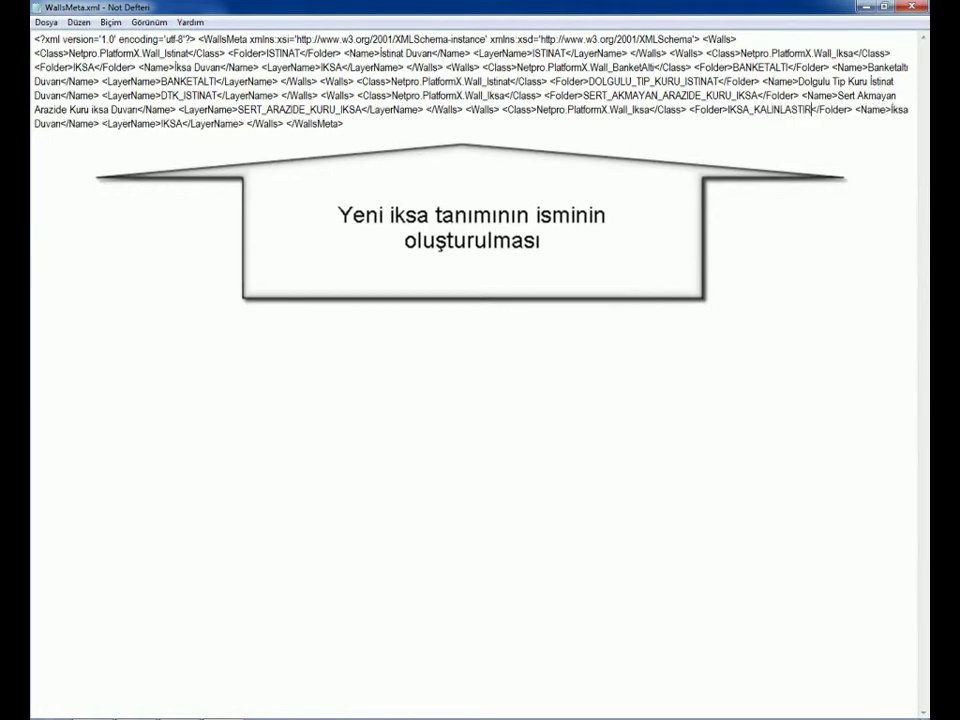
pyautogui.write('ILMIS')
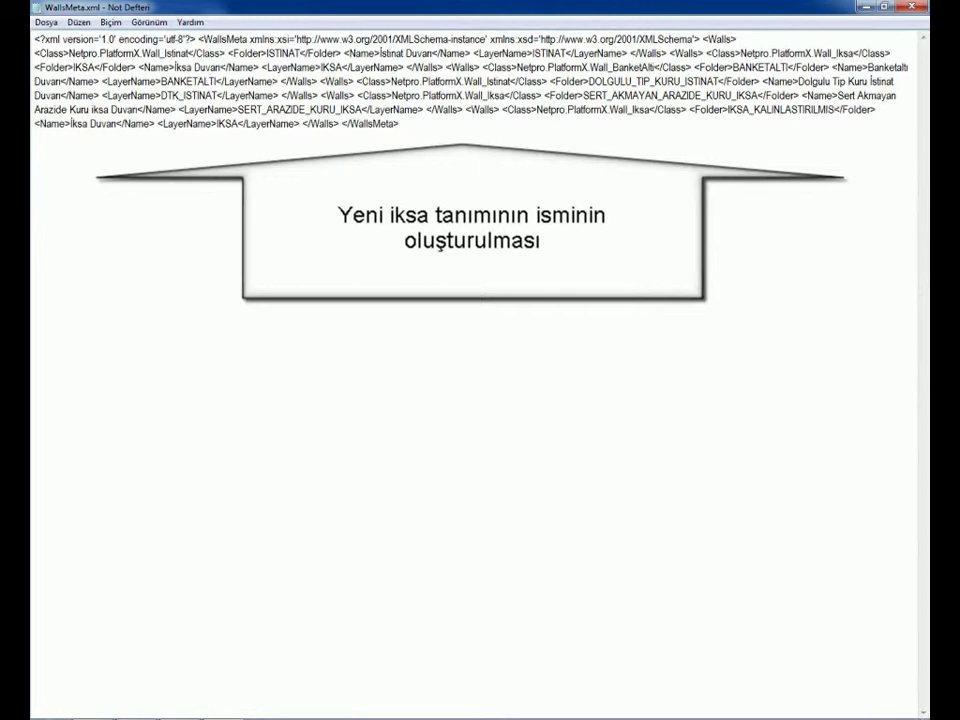
# Rename the new entry to 'İksa Duvarı - Kalınlaştırılmış'
pyautogui.click(117, 123)
pyautogui.write('- ')
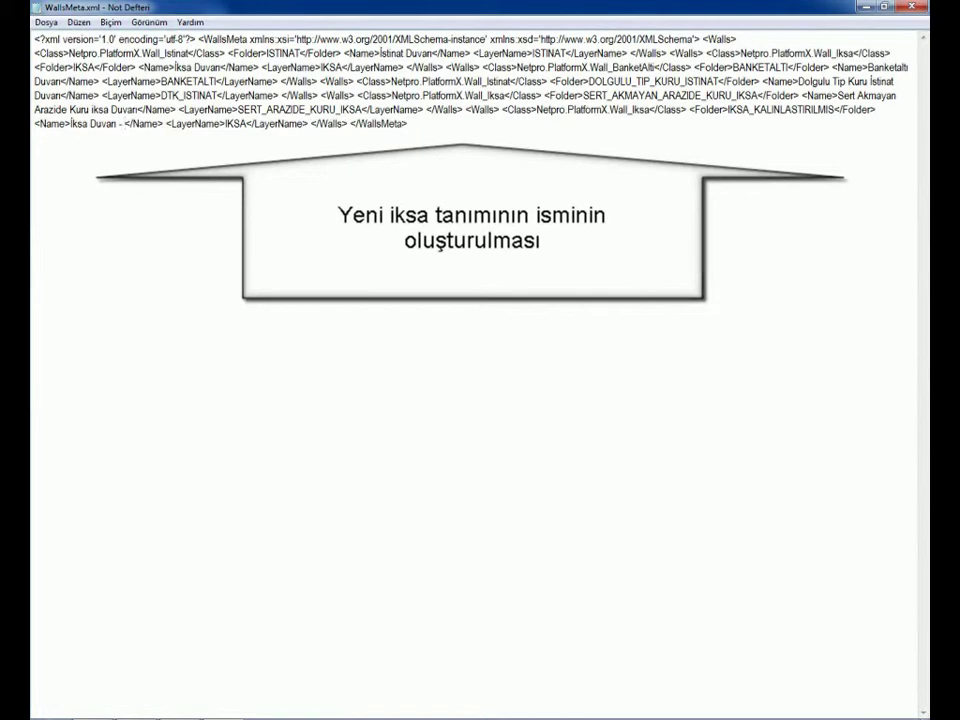
pyautogui.write('k')
pyautogui.press('BackSpace')
pyautogui.write('Ka')
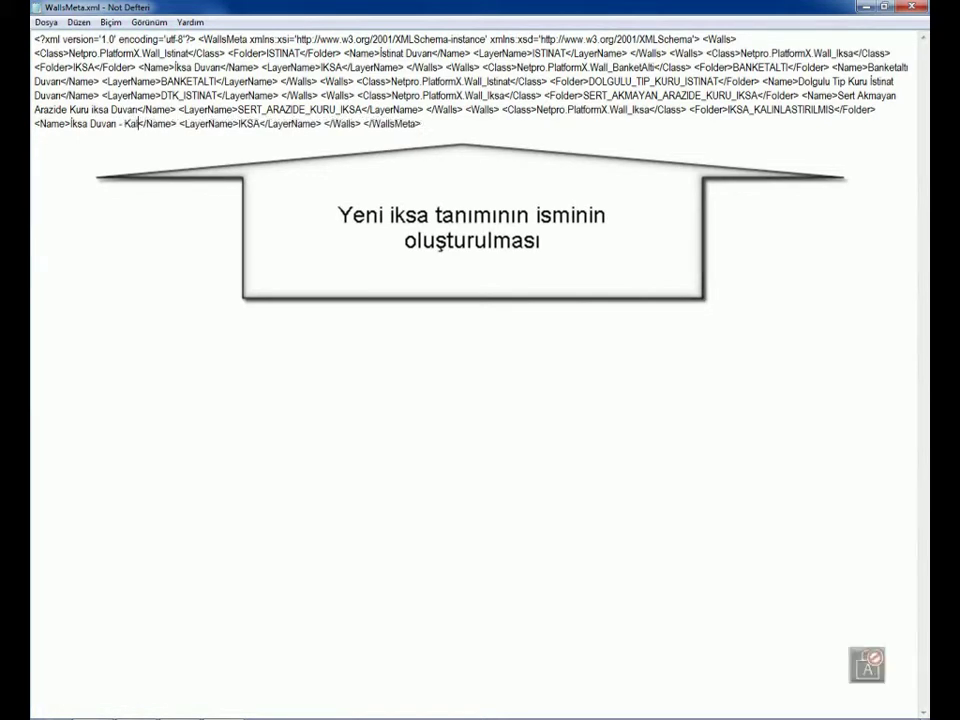
pyautogui.write('lınlaştırılmış')
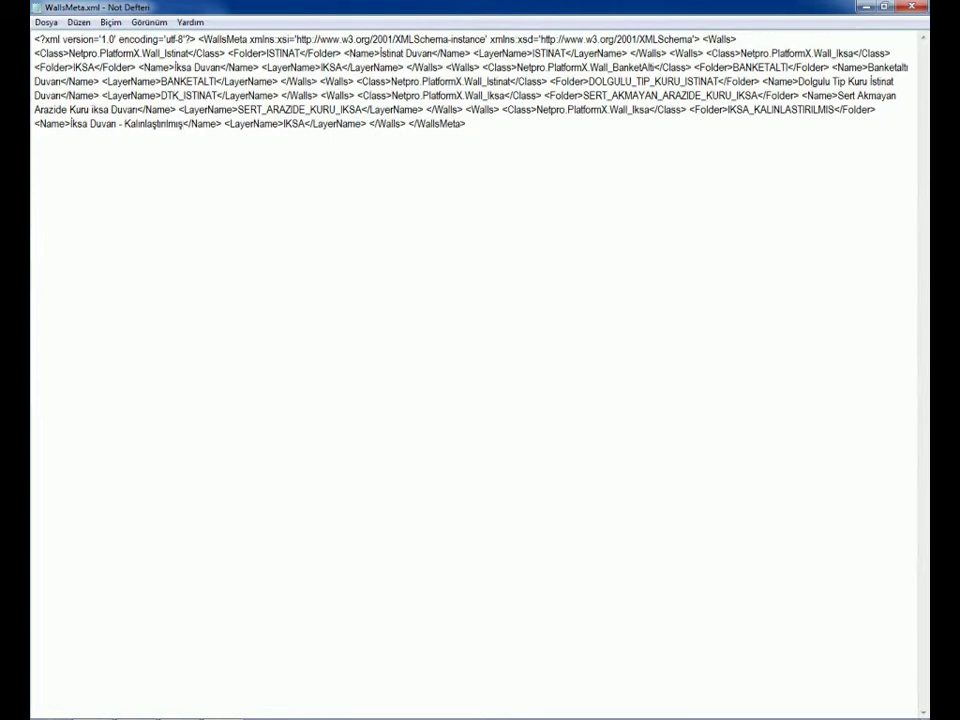
pyautogui.moveTo(406, 123)
pyautogui.mouseDown()
pyautogui.moveTo(392, 123)
pyautogui.moveTo(595, 109)
pyautogui.moveTo(480, 95)
pyautogui.moveTo(501, 109)
pyautogui.mouseUp()
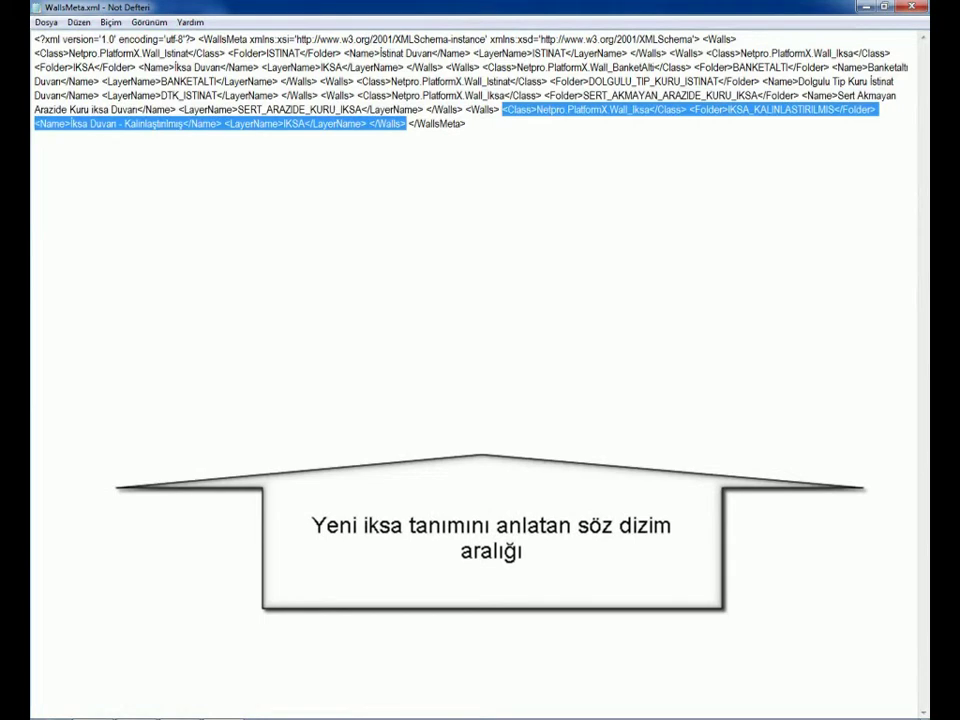
# Save and close WallsMeta.xml, then open the IKSA_KALINLASTIRILMIS folder
pyautogui.hotkey('alt', 'F4')
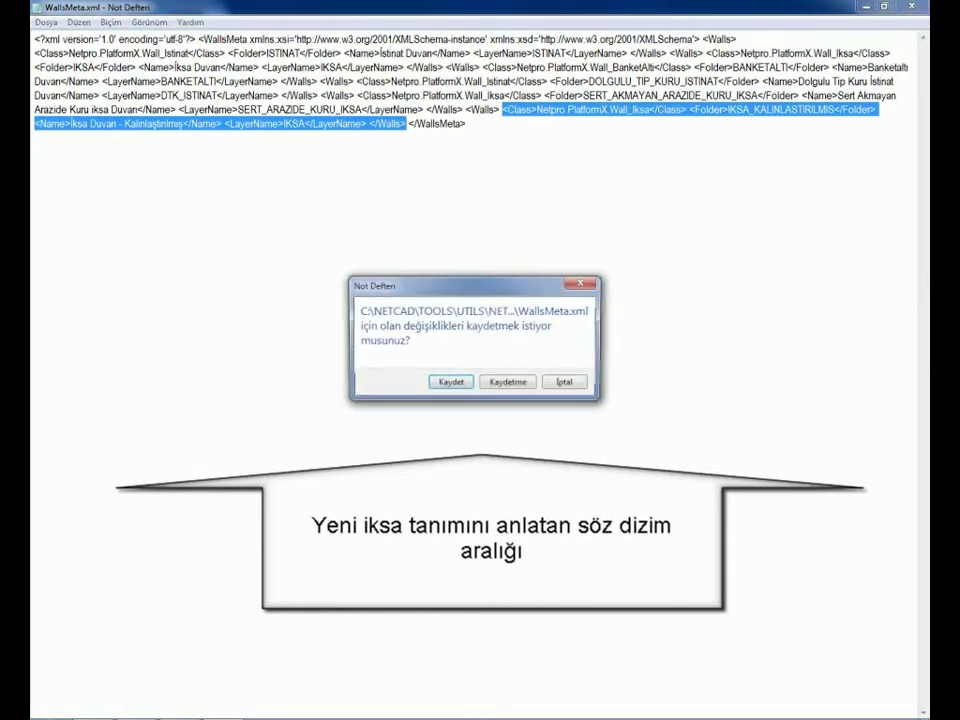
pyautogui.press('Return')
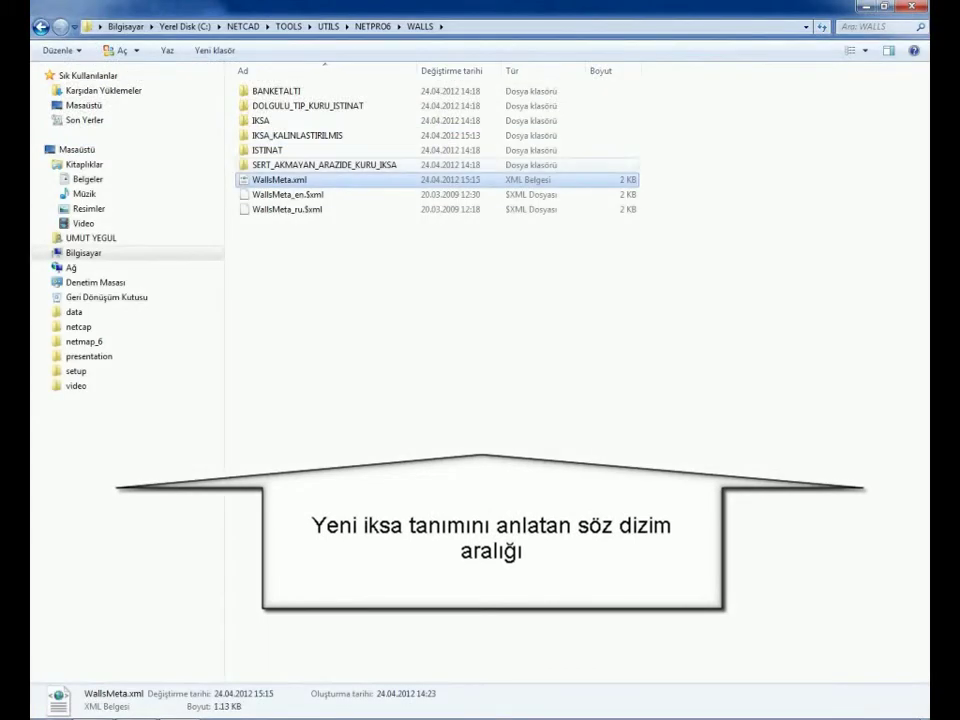
pyautogui.doubleClick(297, 135)
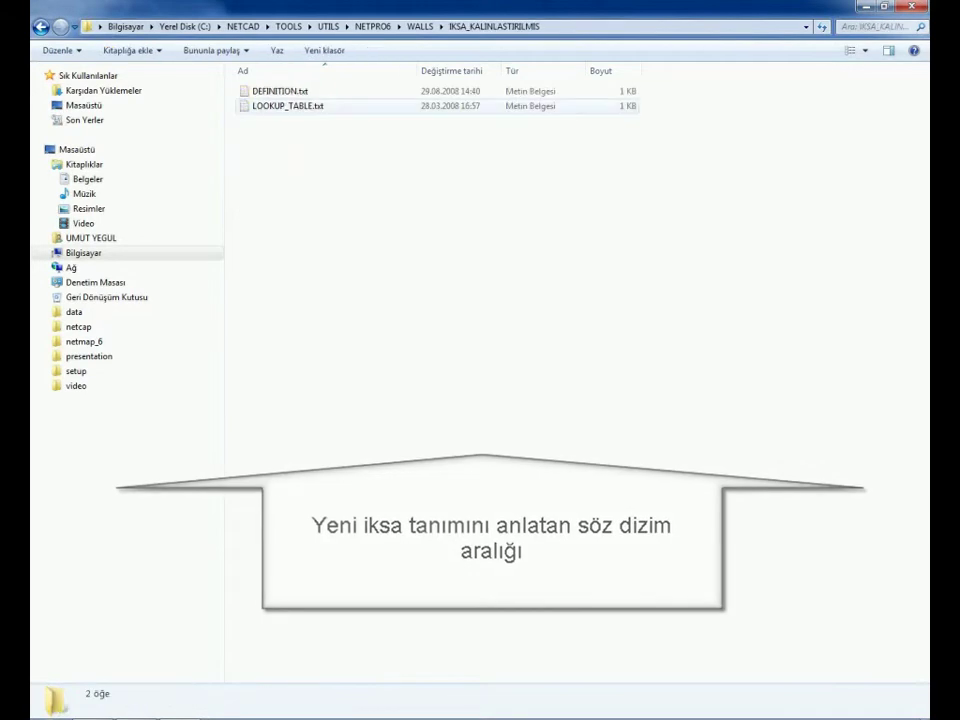
# Open LOOKUP_TABLE.txt and prefix 1 to the H=1.0 values (155, 165, 180, 195…)
pyautogui.doubleClick(288, 105)
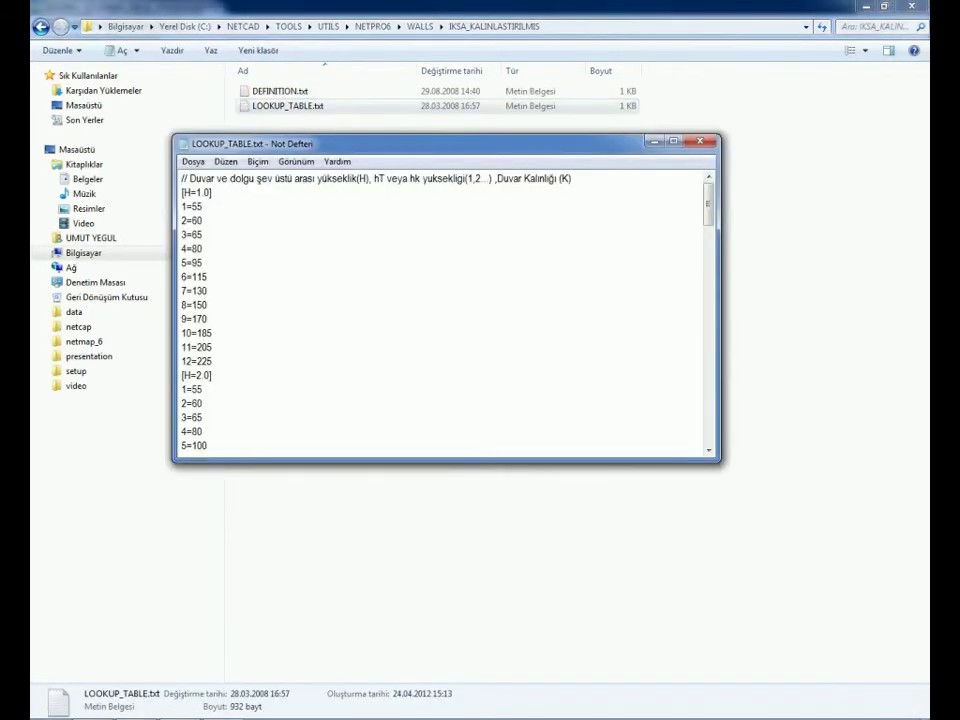
pyautogui.write('1')
pyautogui.click(193, 234)
pyautogui.write('1')
pyautogui.click(193, 248)
pyautogui.write('1')
pyautogui.click(193, 262)
pyautogui.write('1')
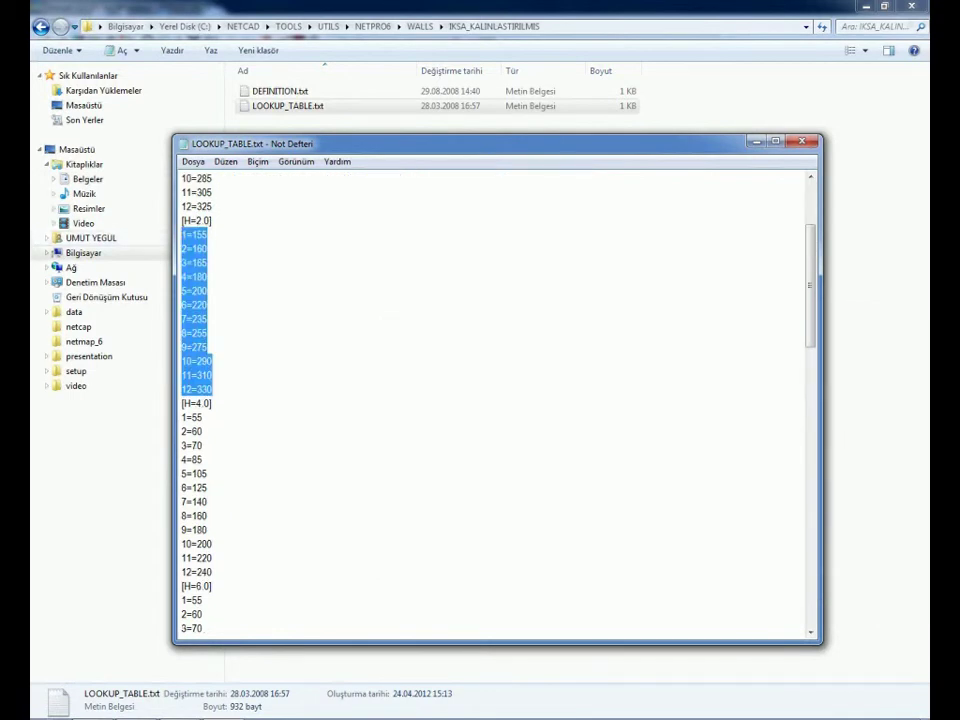
# Paste the thickened 155–330 values over the H=4.0, H=6.0 and H=8.0 blocks
pyautogui.moveTo(212, 572)
pyautogui.mouseDown()
pyautogui.moveTo(195, 530)
pyautogui.moveTo(181, 417)
pyautogui.mouseUp()
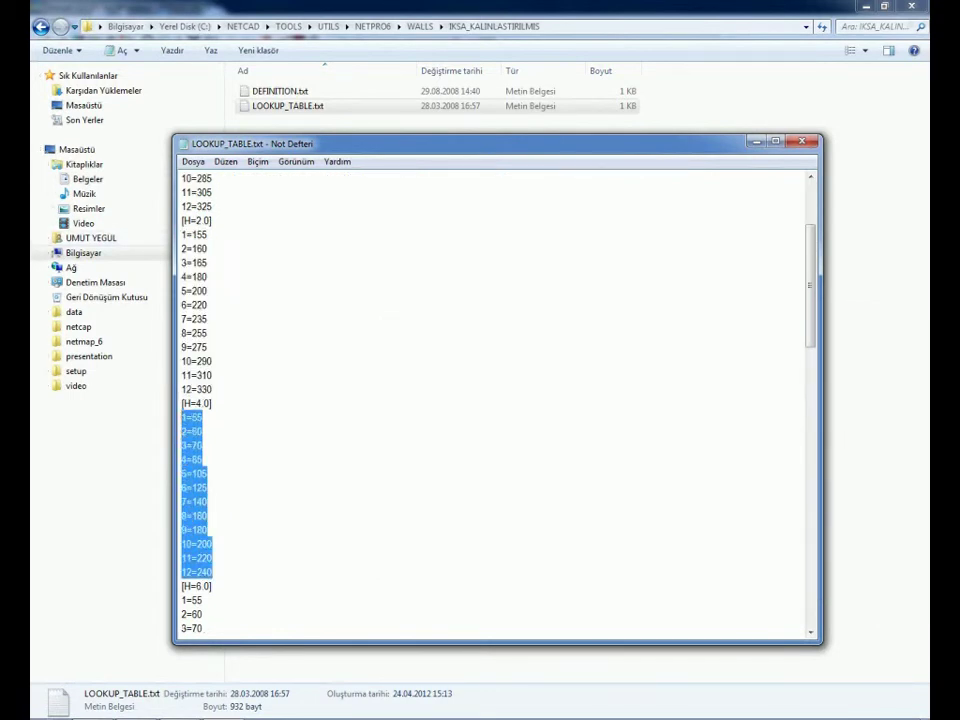
pyautogui.write('1=155 2=160 3=165 4=180 5=200 6=220 7=235 8=255 9=275 10=290 11=310 12=330')
pyautogui.scroll(-3, 495, 400)
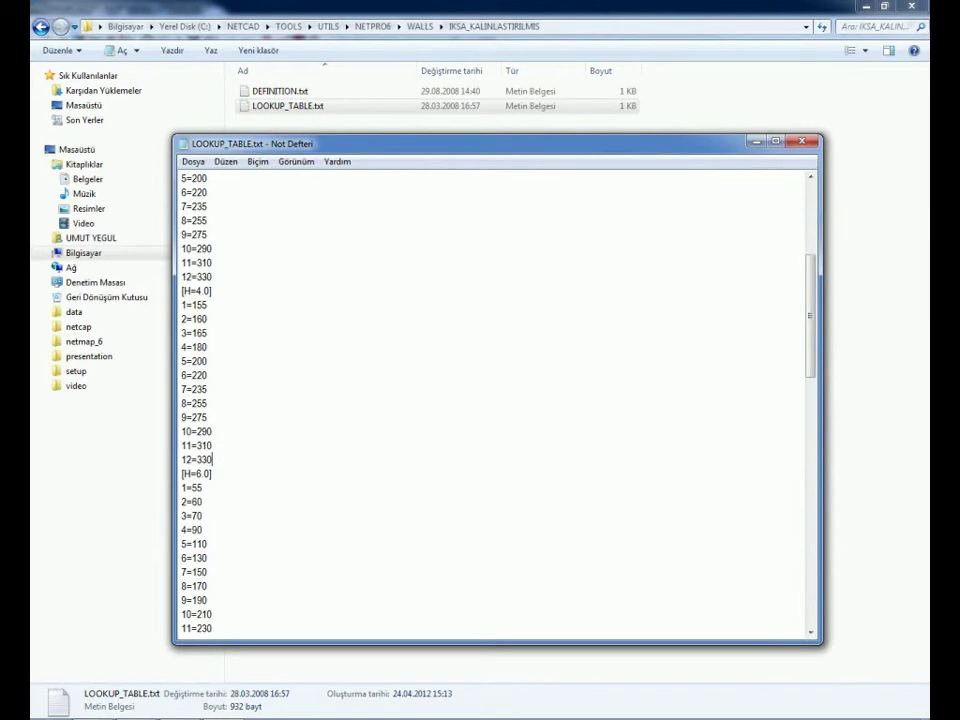
pyautogui.scroll(-1, 495, 400)
pyautogui.hotkey('shift', 'Up')
pyautogui.hotkey('shift', 'Up')
pyautogui.hotkey('shift', 'Up')
pyautogui.hotkey('shift', 'Home')
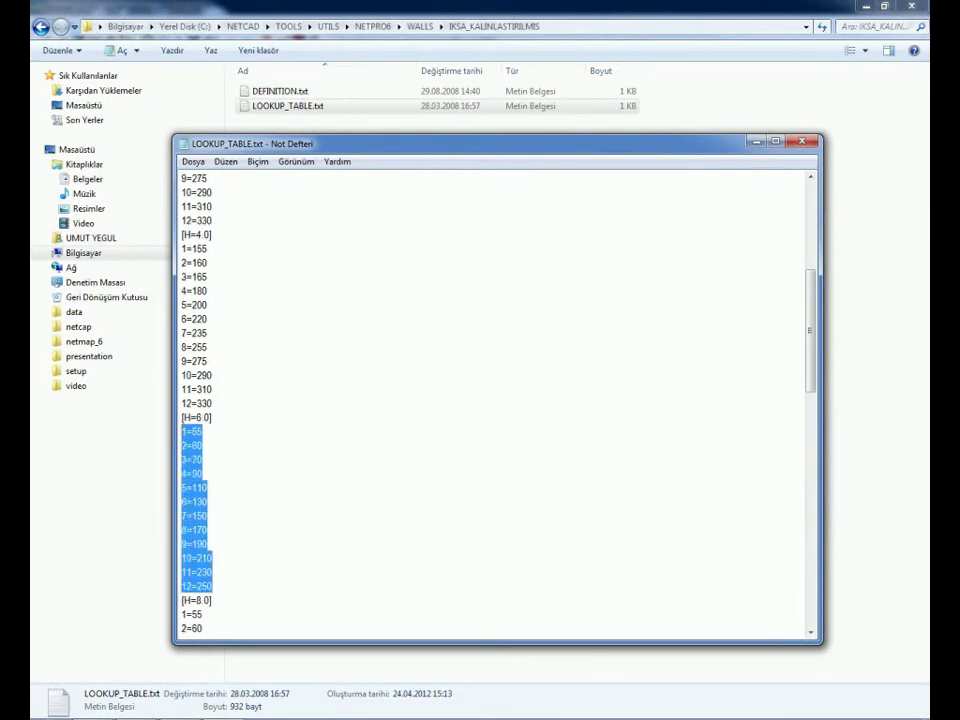
pyautogui.write('1=155 2=160 3=165 4=180 5=200 6=220 7=235 8=255 9=275 10=290 11=310 12=330')
pyautogui.scroll(-2, 495, 400)
pyautogui.scroll(-2, 495, 400)
pyautogui.scroll(-1, 495, 400)
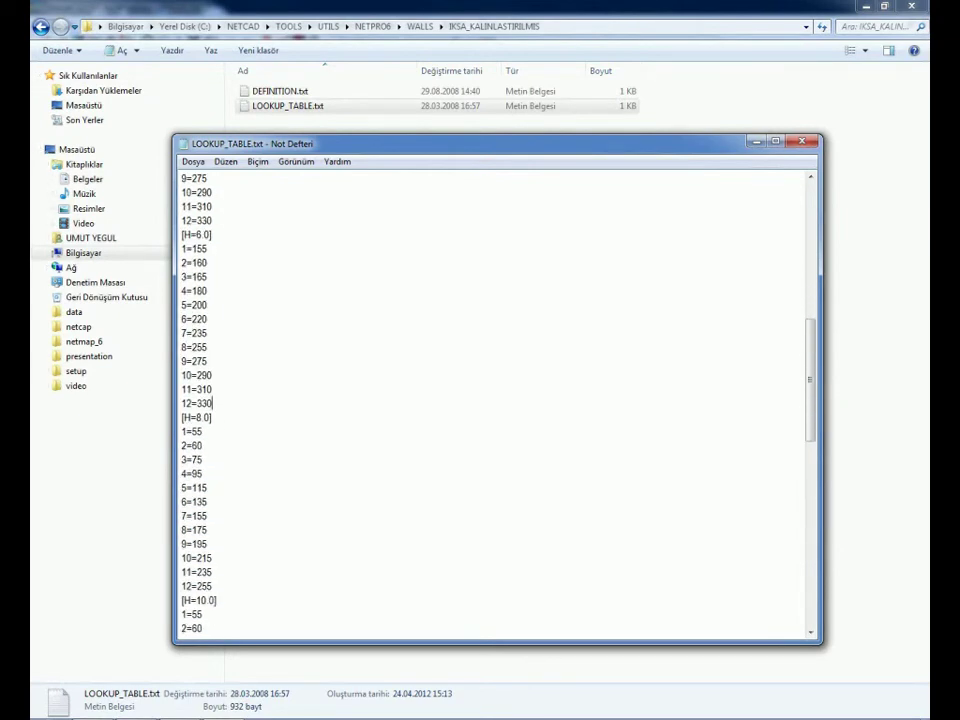
pyautogui.hotkey('shift', 'Up')
pyautogui.hotkey('shift', 'Up')
pyautogui.hotkey('shift', 'Up')
pyautogui.hotkey('shift', 'Up')
pyautogui.hotkey('shift', 'Up')
pyautogui.hotkey('shift', 'Up')
pyautogui.hotkey('shift', 'Home')
pyautogui.write('1=155 2=160 3=165 4=180 5=200 6=220 7=235 8=255 9=275 10=290 11=310 12=330')
# Paste the thickened values over the H=16.0 and H=20.0 blocks and save LOOKUP_TABLE.txt
pyautogui.scroll(-14, 495, 400)
pyautogui.write('1=155 2=160 3=165 4=180 5=200 6=220 7=235 8=255 9=275 10=290 11=310 12=330')
pyautogui.scroll(-2, 495, 400)
pyautogui.scroll(-2, 495, 400)
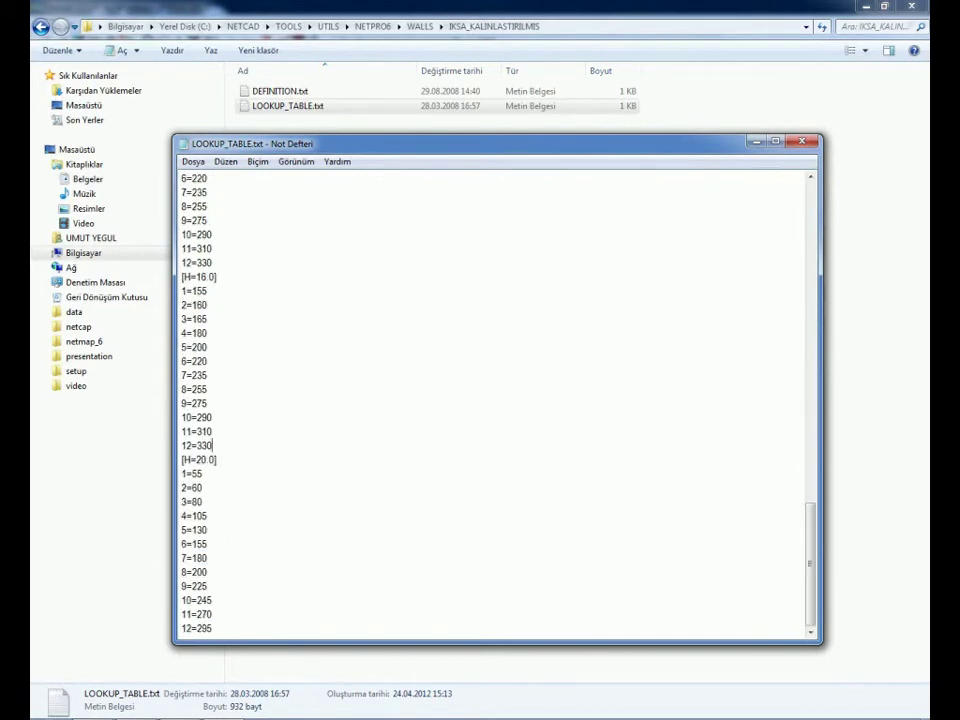
pyautogui.hotkey('shift', 'Up')
pyautogui.hotkey('shift', 'Up')
pyautogui.hotkey('shift', 'Up')
pyautogui.hotkey('shift', 'Home')
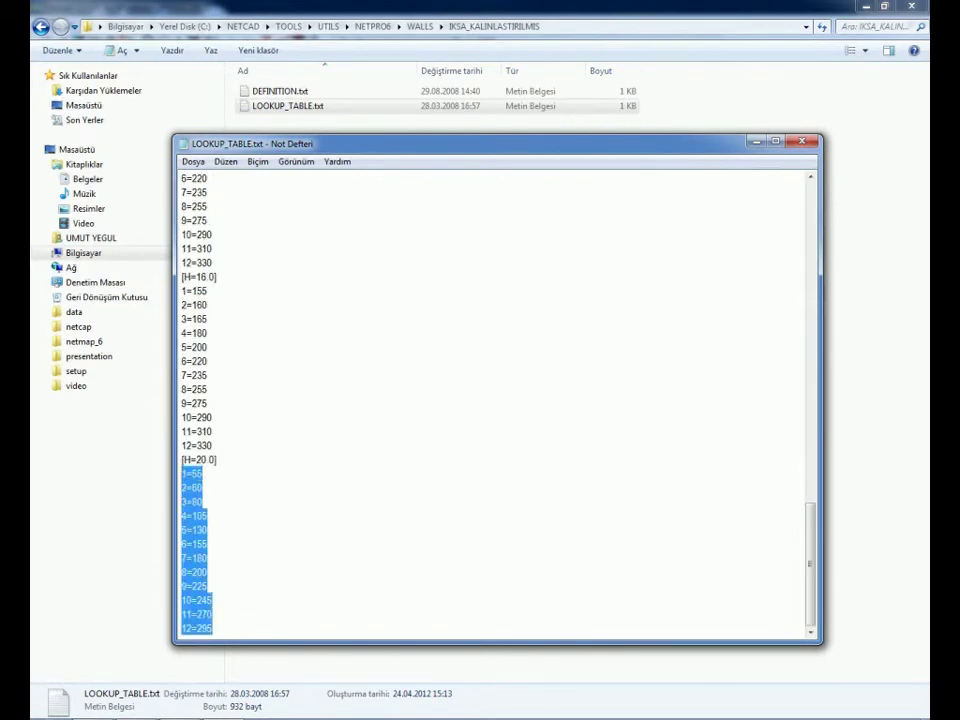
pyautogui.write('1=155 2=160 3=165 4=180 5=200 6=220 7=235 8=255 9=275 10=290 11=310 12=330')
pyautogui.click(801, 141)
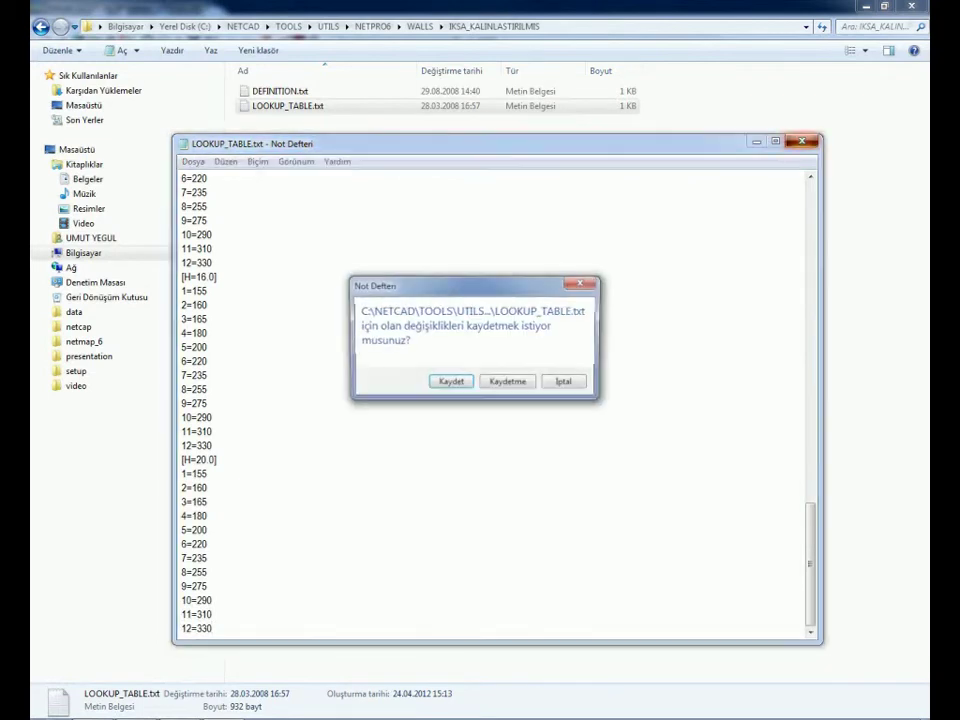
pyautogui.press('Return')
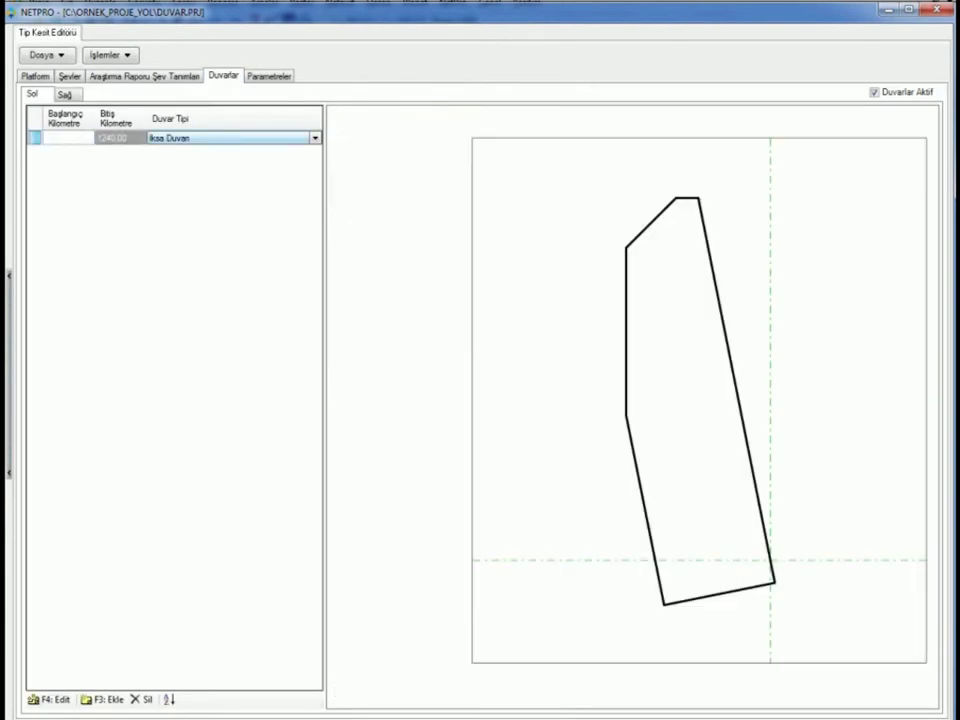
# Set the left wall type to İksa Duvarı - Kalınlaştırılmış and preview several hT values
pyautogui.click(315, 138)
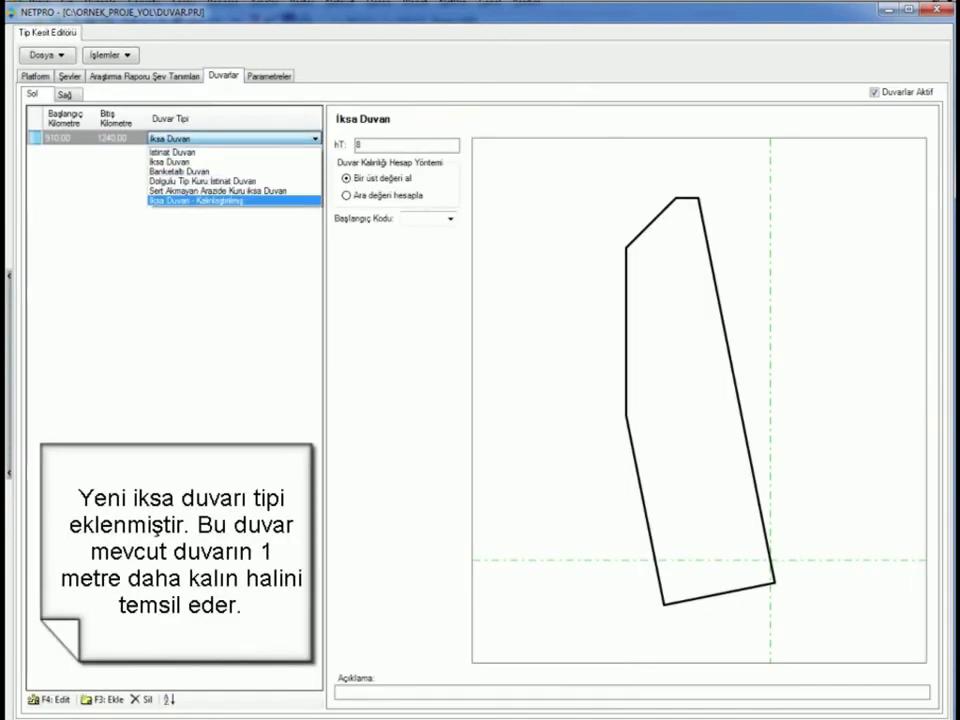
pyautogui.click(235, 200)
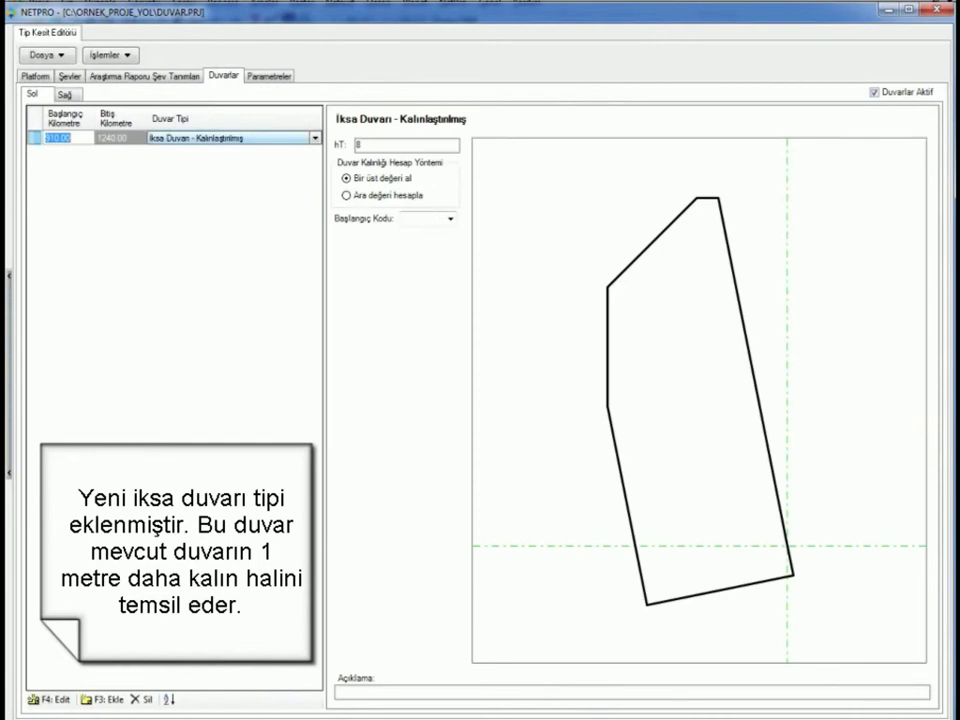
pyautogui.press('BackSpace')
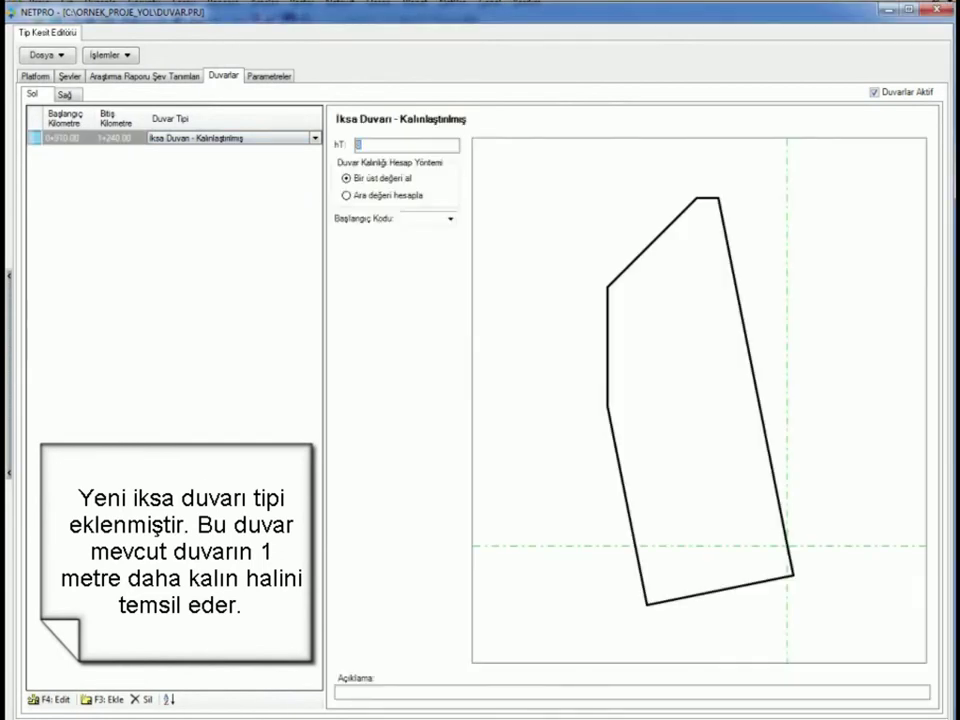
pyautogui.write('2')
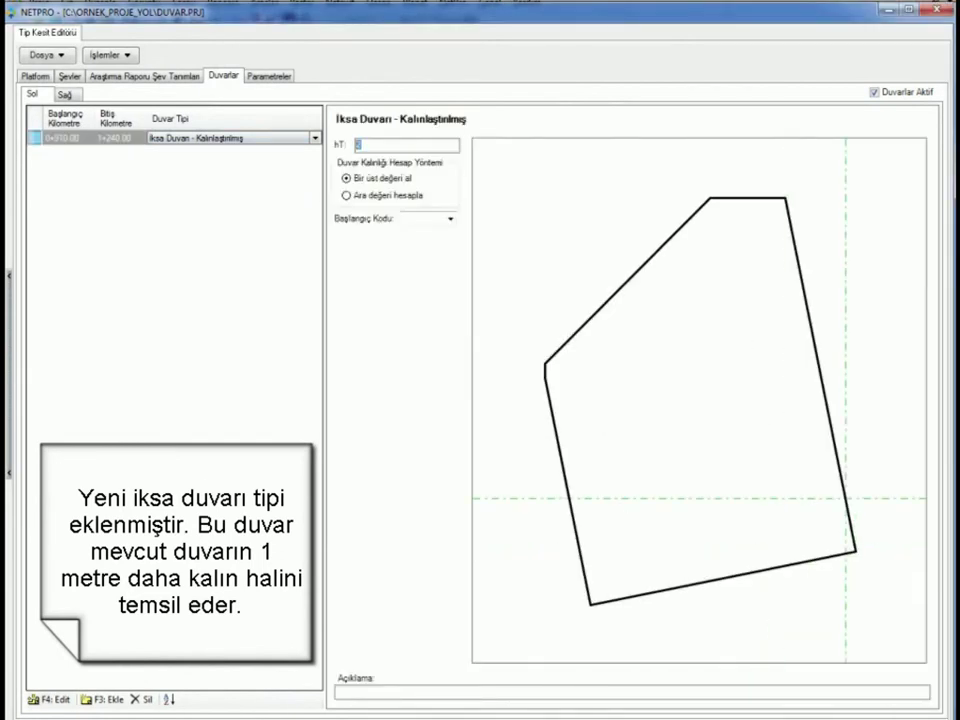
pyautogui.write('3')
pyautogui.write('4')
pyautogui.press('BackSpace')
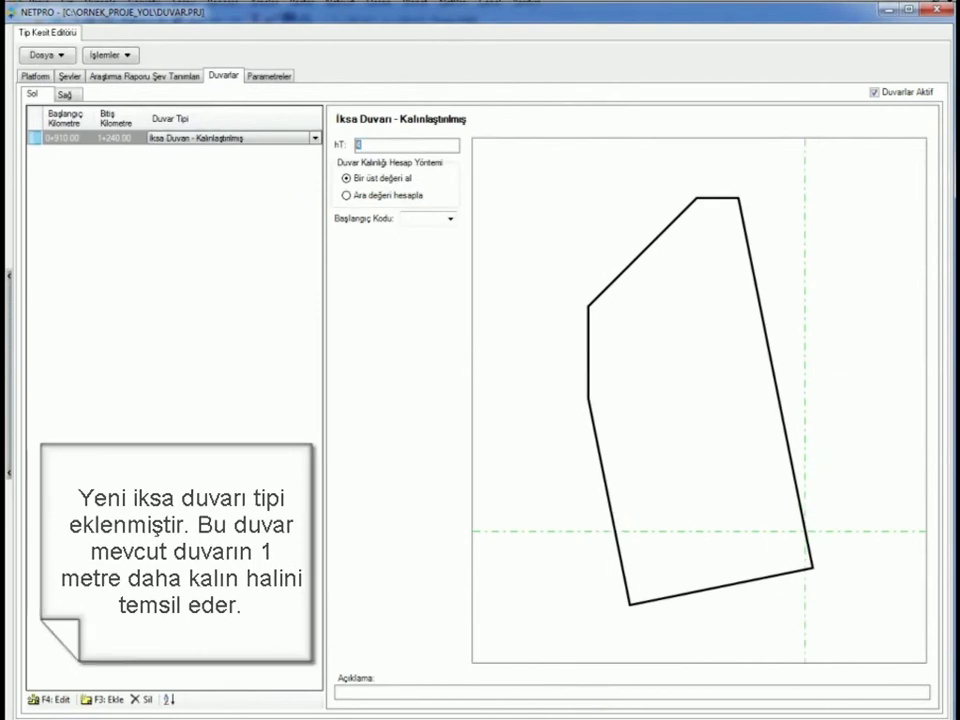
pyautogui.write('56')
pyautogui.press('BackSpace')
pyautogui.write('7')
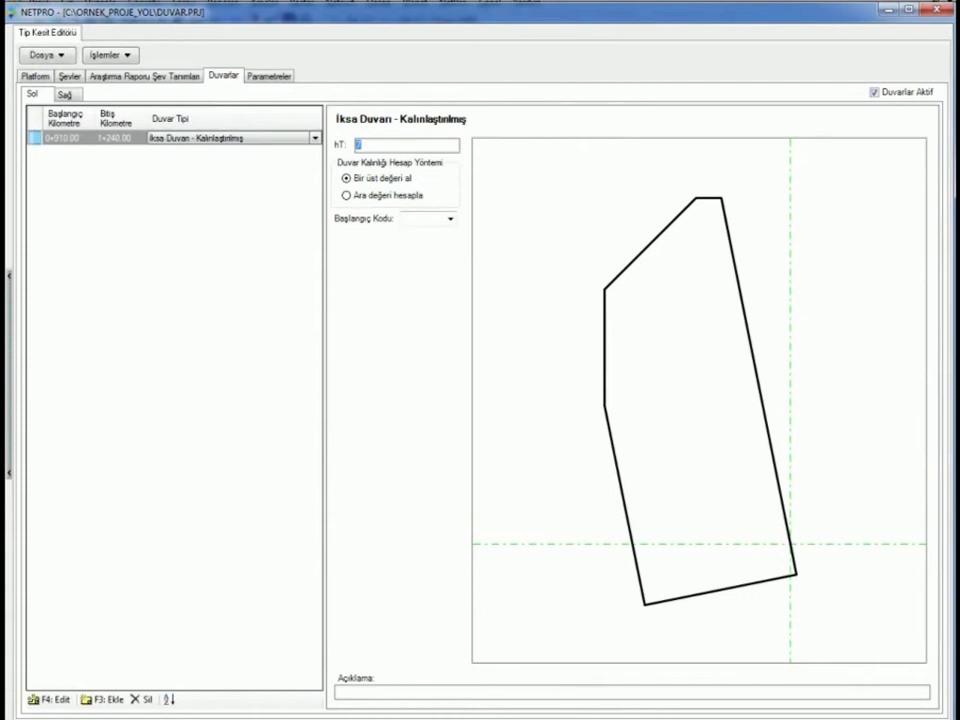
pyautogui.write('8')
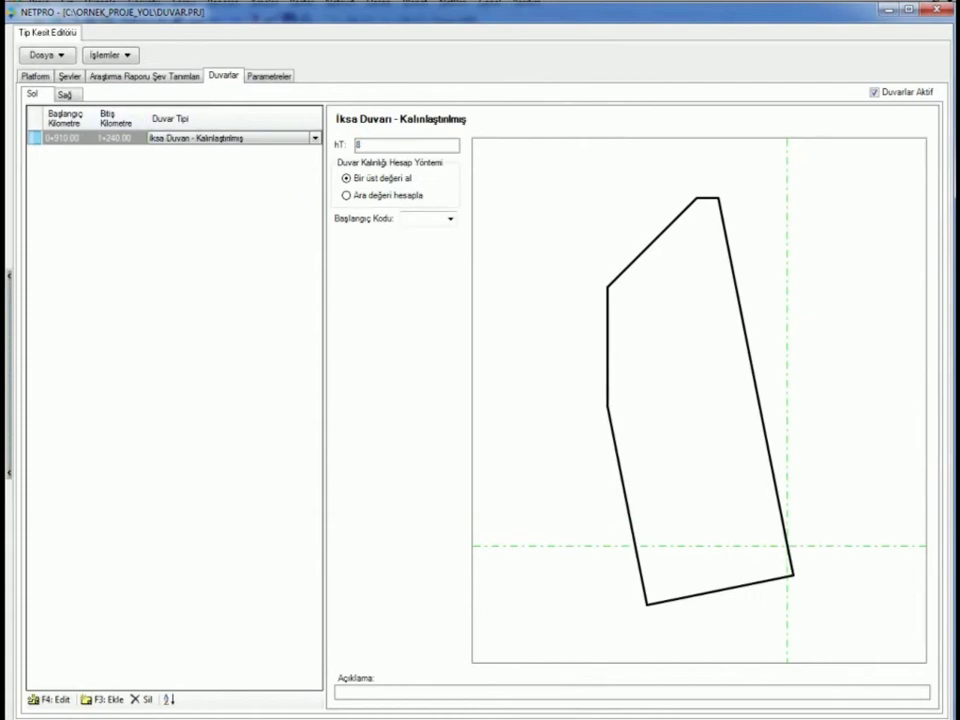
# Compare left and right wall settings, then give the left wall starting code HDO
pyautogui.click(64, 93)
pyautogui.press('Left')
pyautogui.press('Right')
pyautogui.press('Left')
pyautogui.click(450, 218)
pyautogui.click(410, 232)
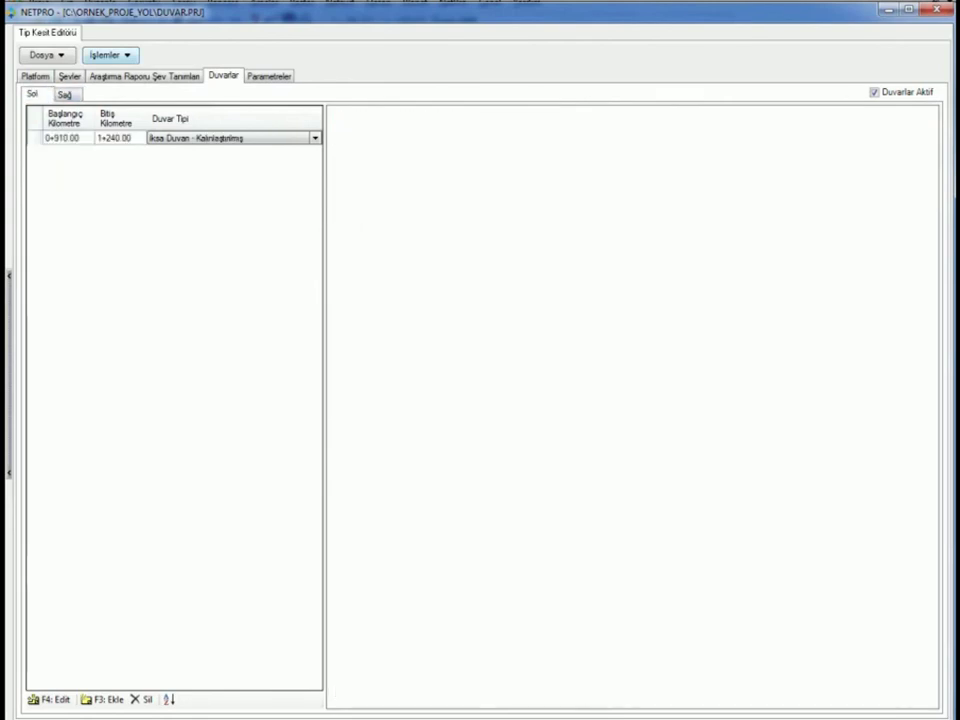
# Run Enkesitleri Üret with the kilometre filter 910..1240
pyautogui.click(111, 55)
pyautogui.click(150, 73)
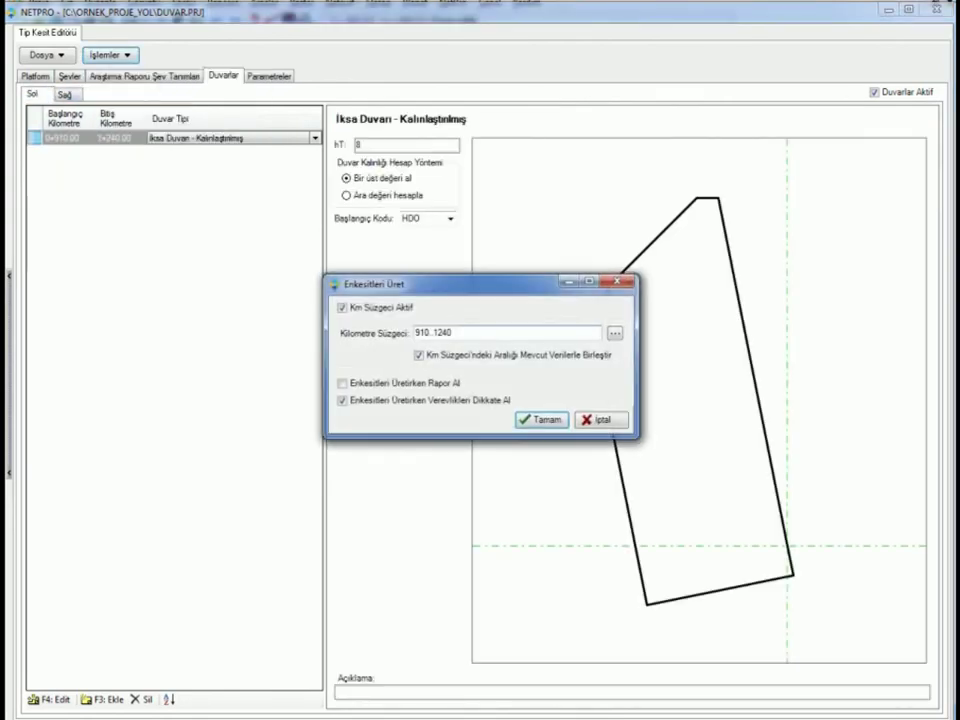
pyautogui.press('Return')
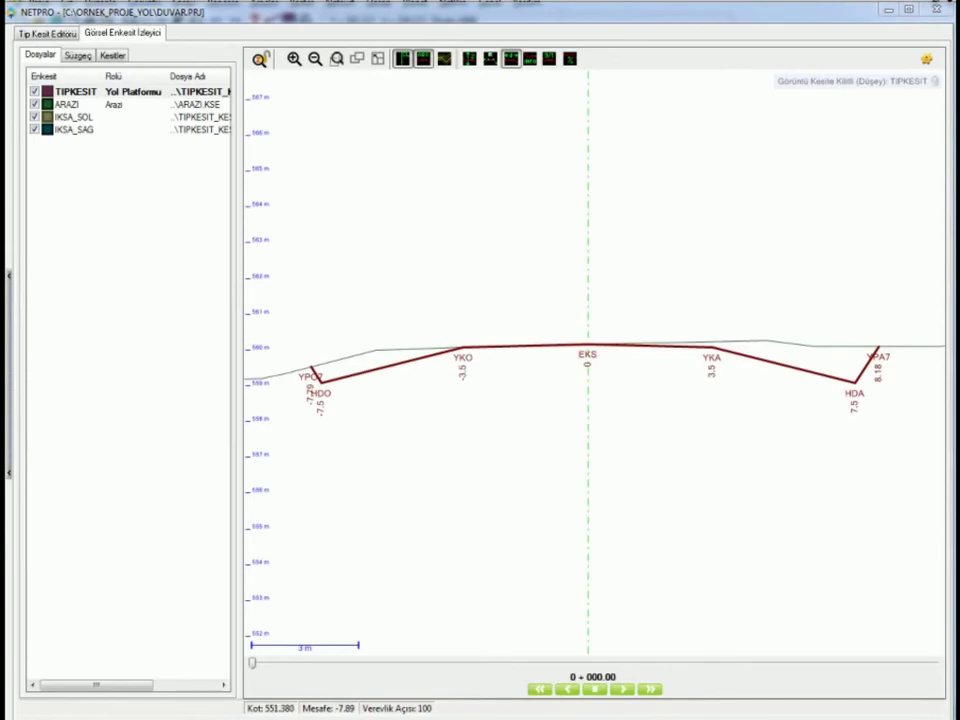
# Step through the cross-sections to station 1+080.00 to view the thickened walls
pyautogui.moveTo(252, 662); pyautogui.dragTo(380, 662)
pyautogui.scroll(-3, 603, 455)
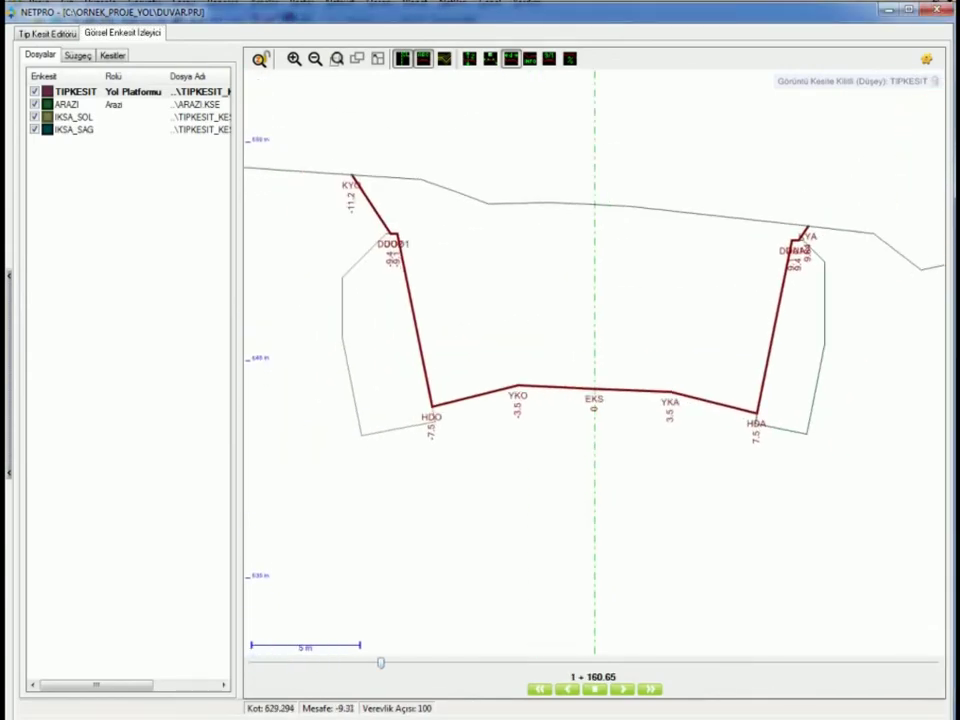
pyautogui.press('Left')
pyautogui.press('Left')
pyautogui.press('Left')
pyautogui.press('Left')
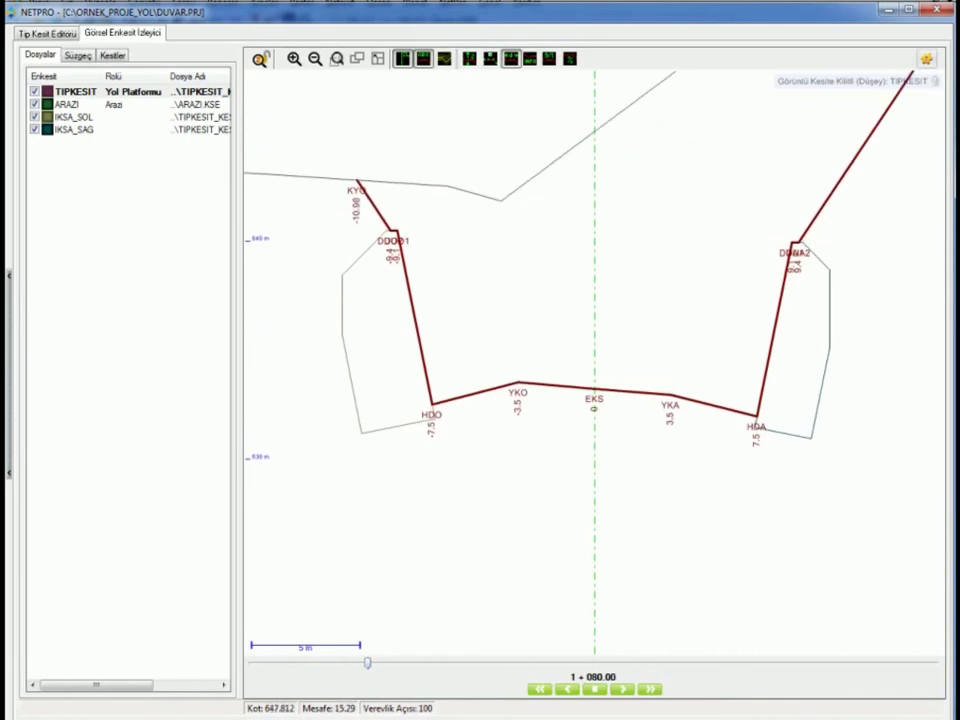
# In Görüntü Ayarları, set horizontal and vertical scale ratios to 1000
pyautogui.click(927, 59)
pyautogui.click(486, 360)
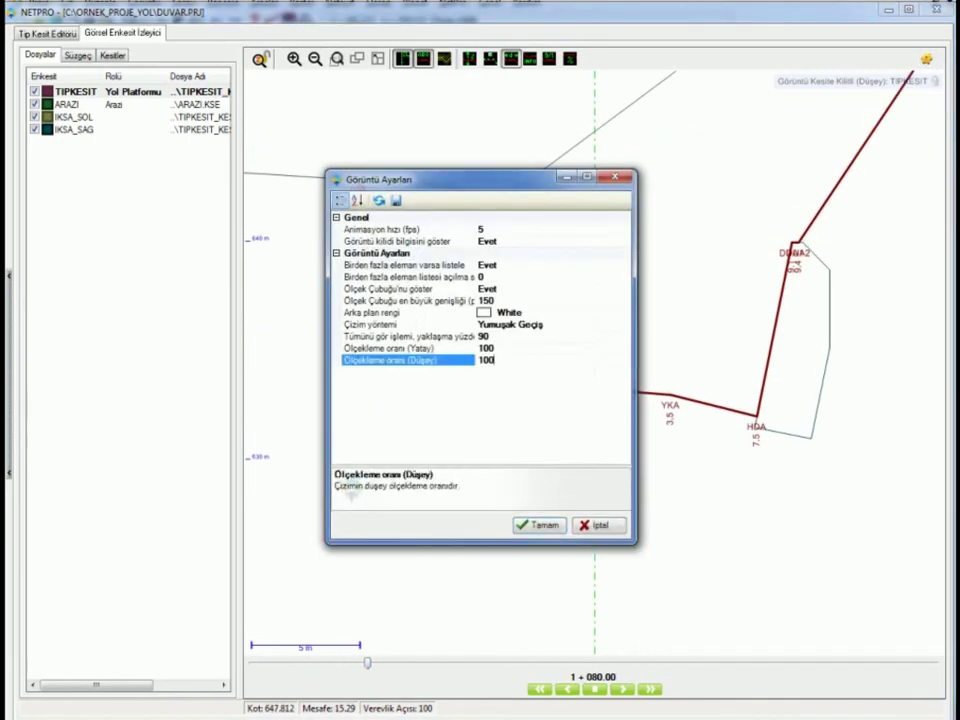
pyautogui.press('Up')
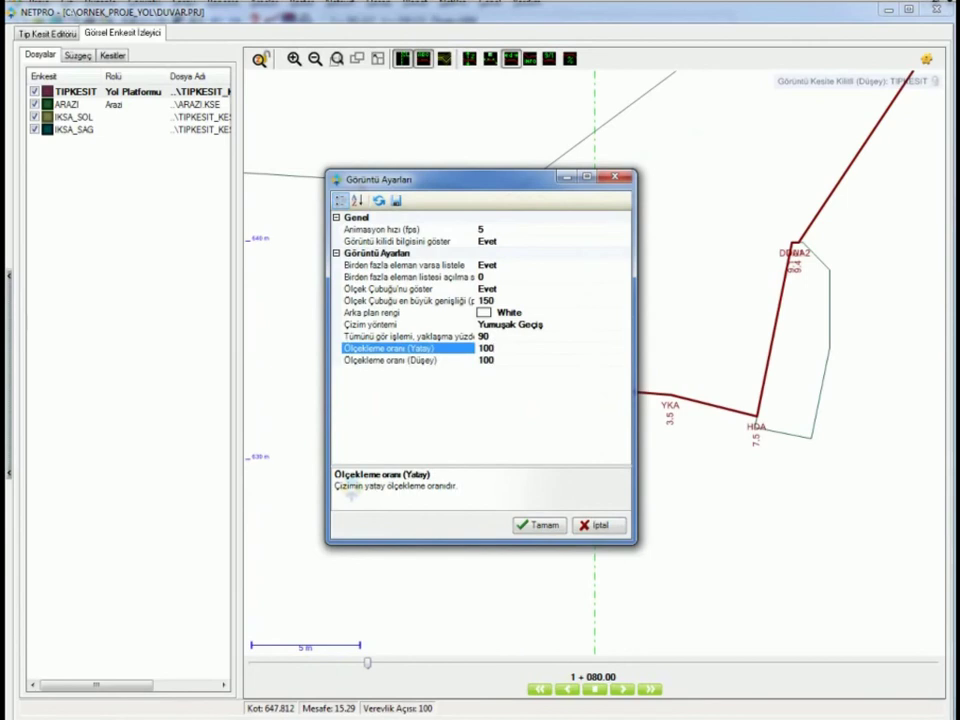
pyautogui.press('Down')
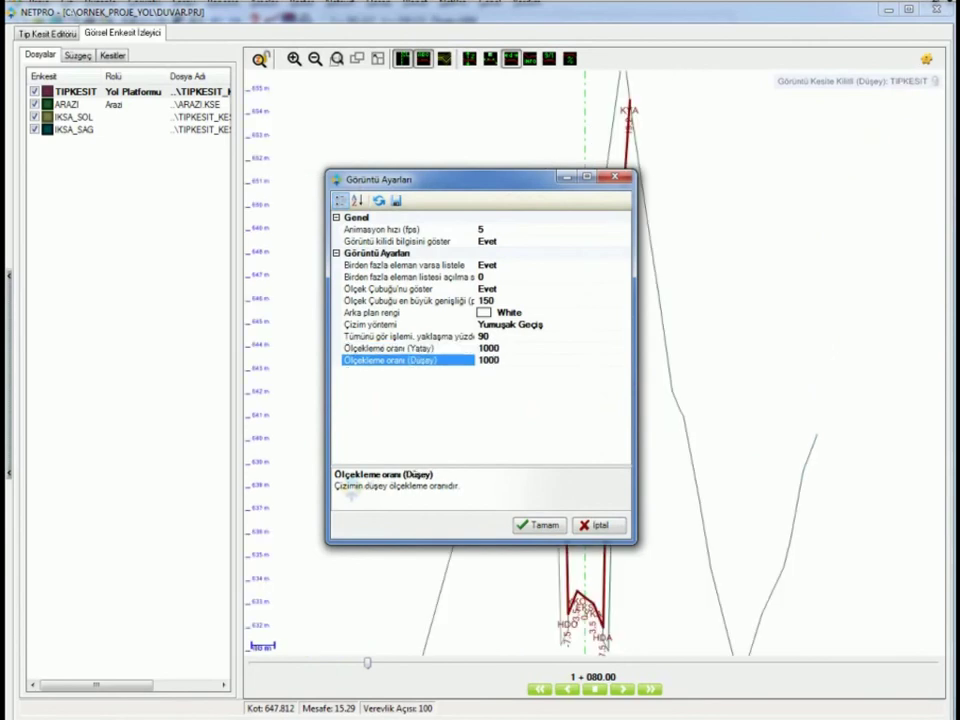